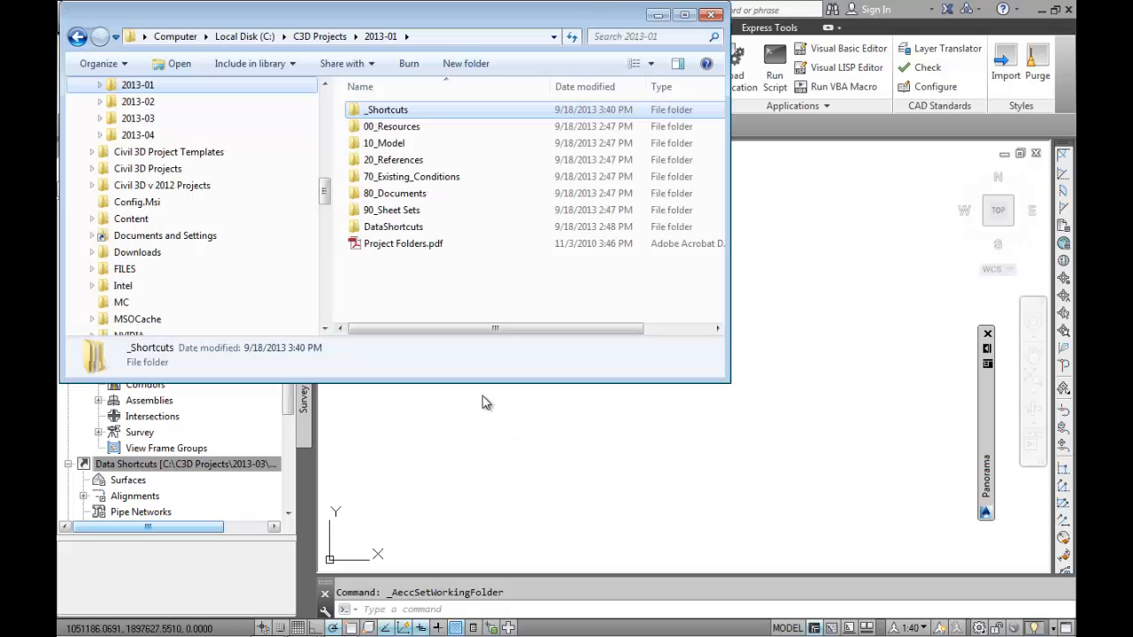
Inspect the 2013-04 project folder and its DWGs subfolder, and return to 2013-04
left_click(139, 135)
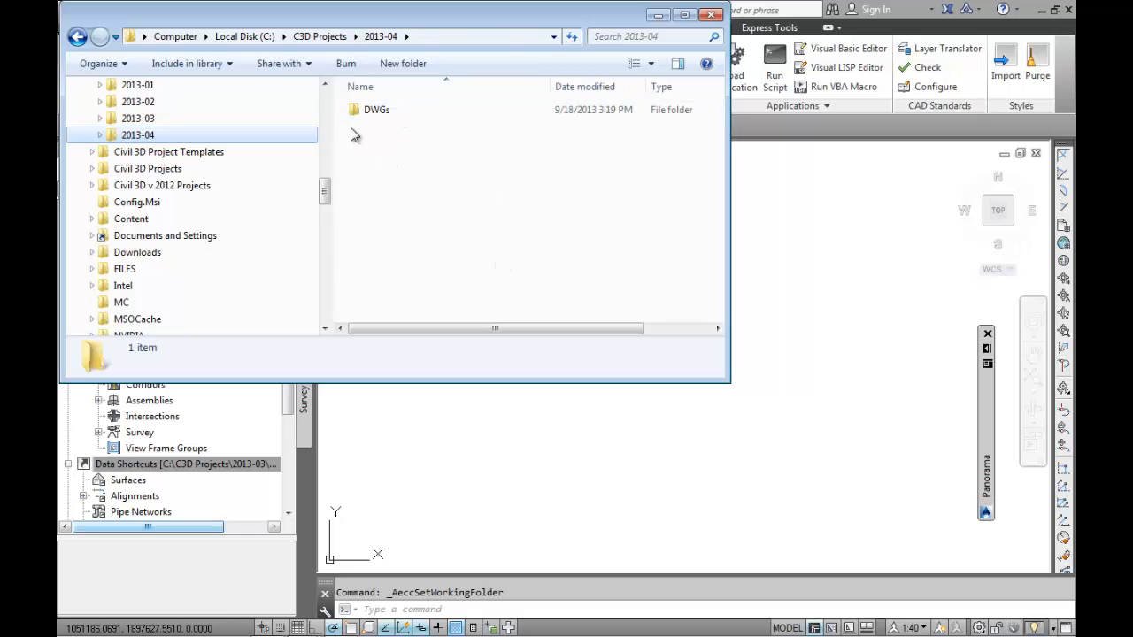
left_click(374, 113)
double_click(374, 113)
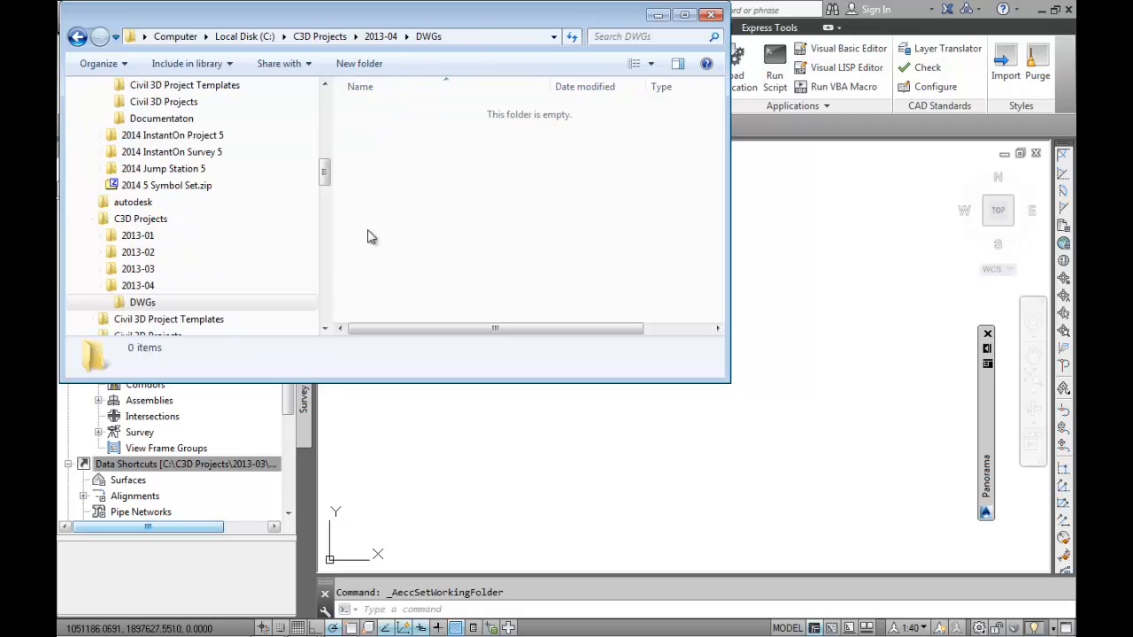
left_click(139, 285)
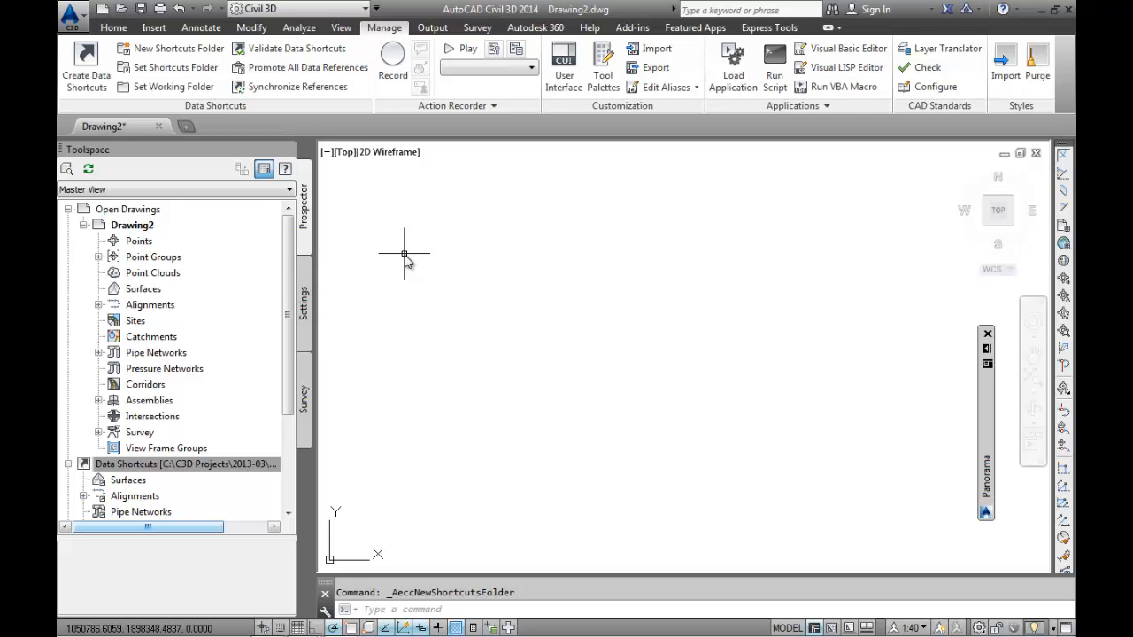
Set the data shortcuts working folder to C:\C3D Projects\2013-04
right_click(230, 467)
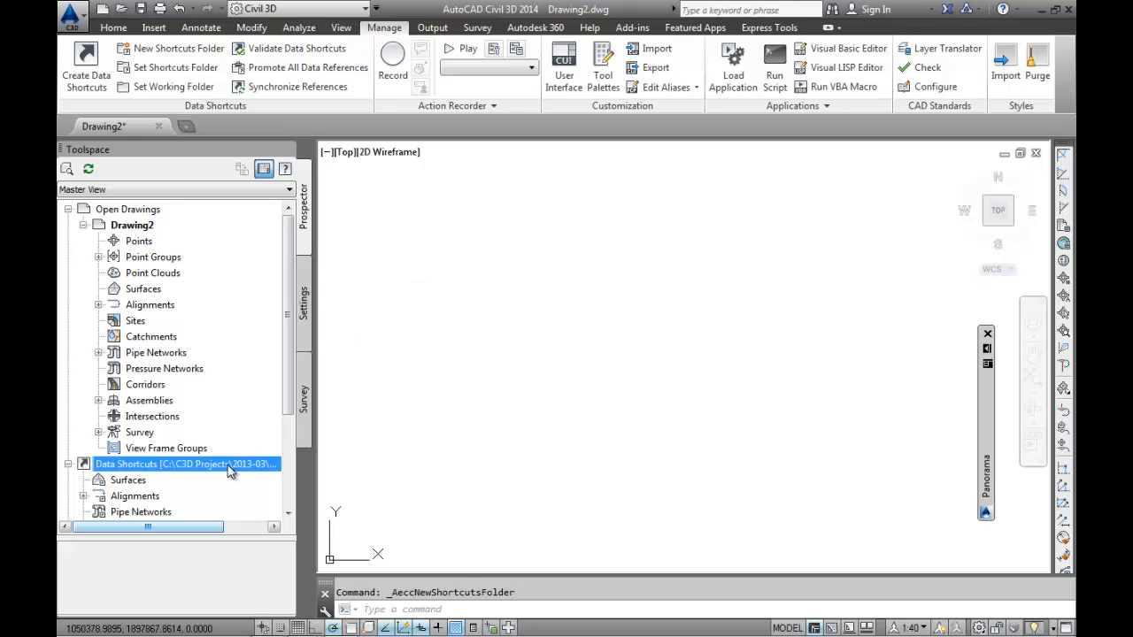
left_click(303, 529)
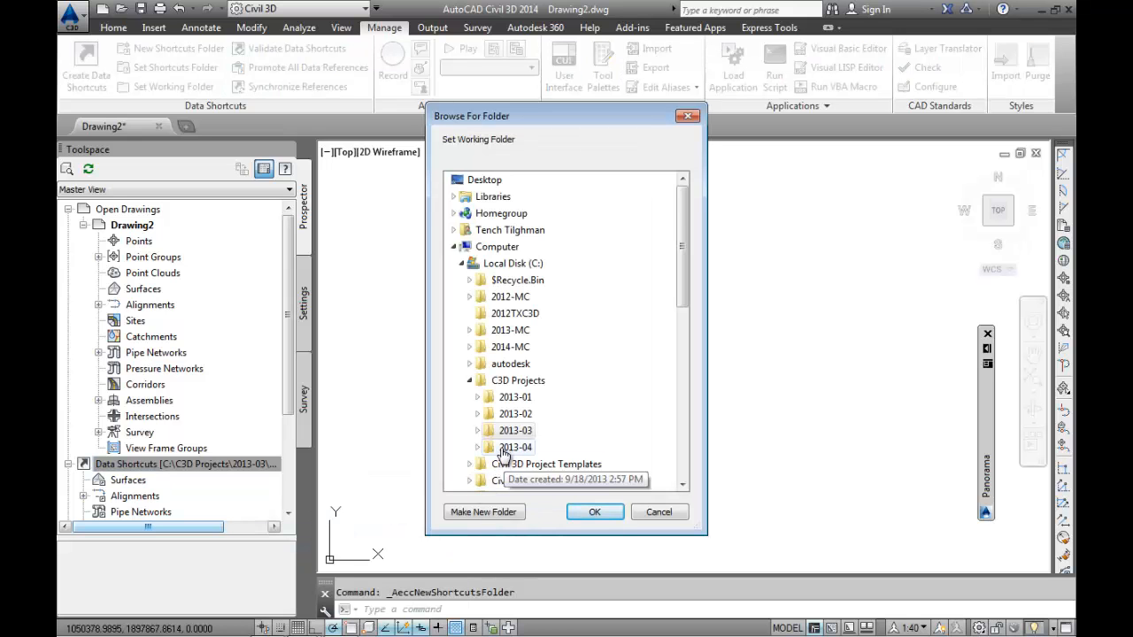
left_click(504, 450)
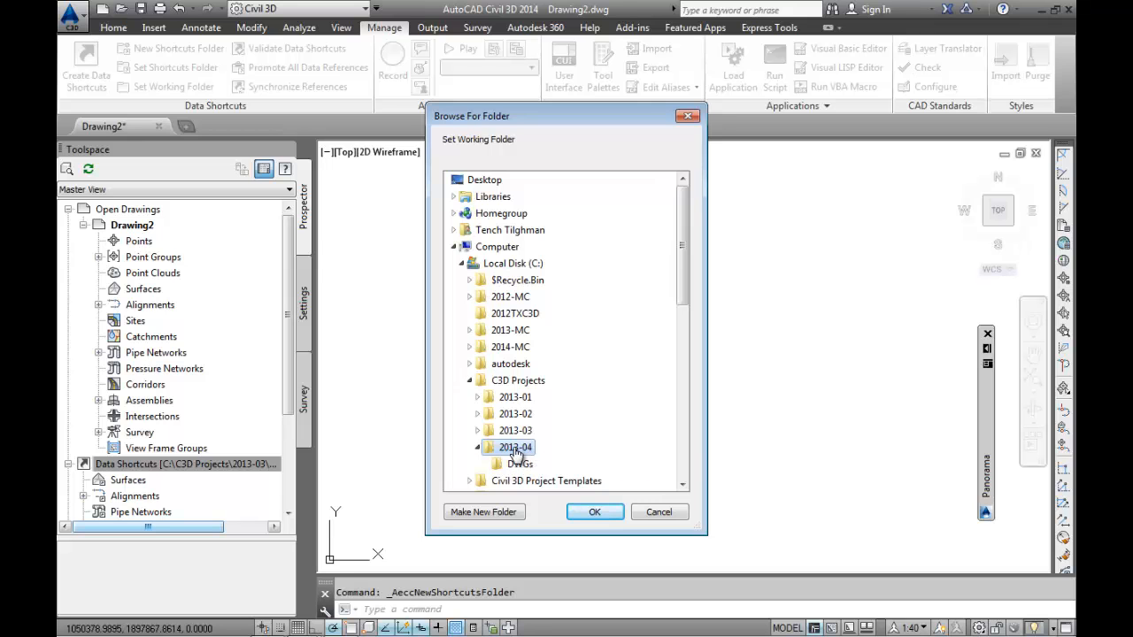
left_click(594, 513)
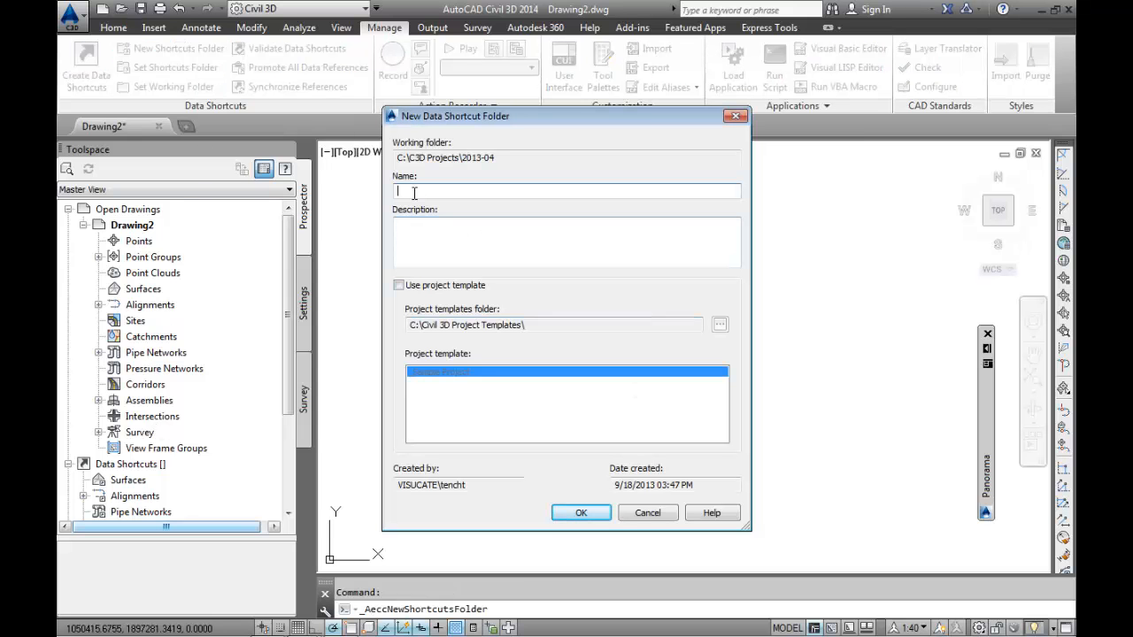
Create a new data shortcuts folder named DS in the working folder without using a project template
type("DS")
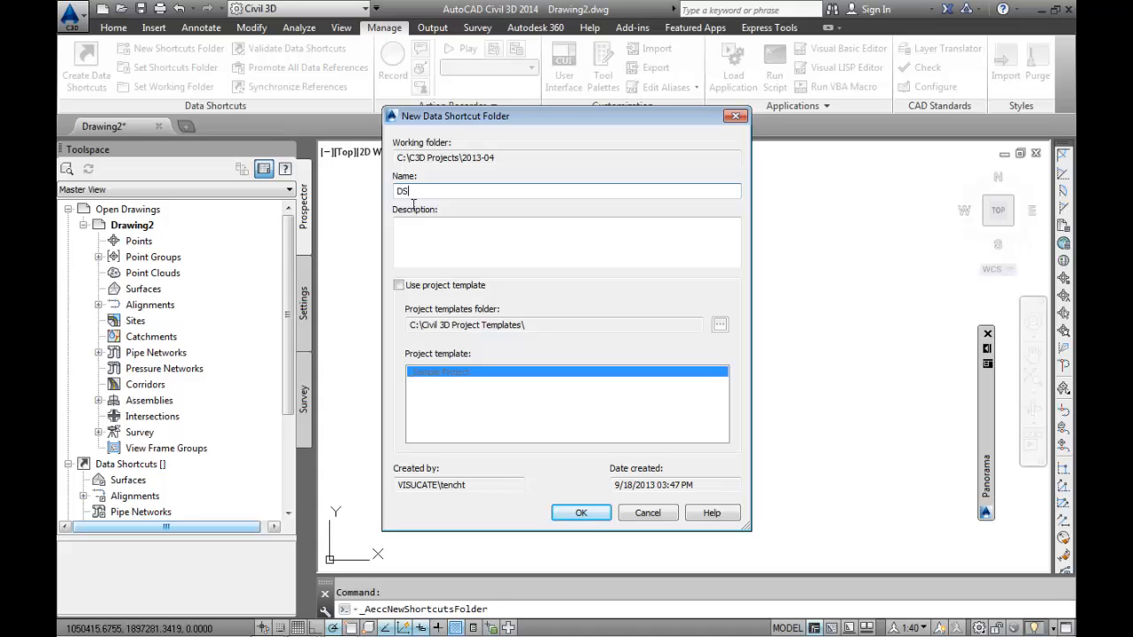
left_click(405, 229)
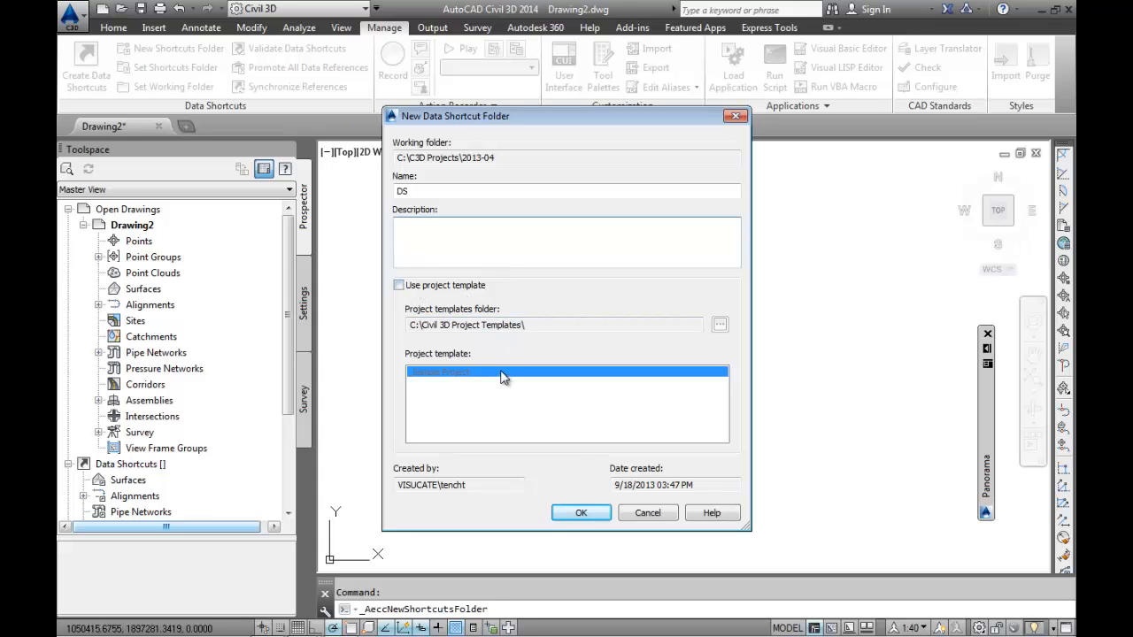
left_click(584, 514)
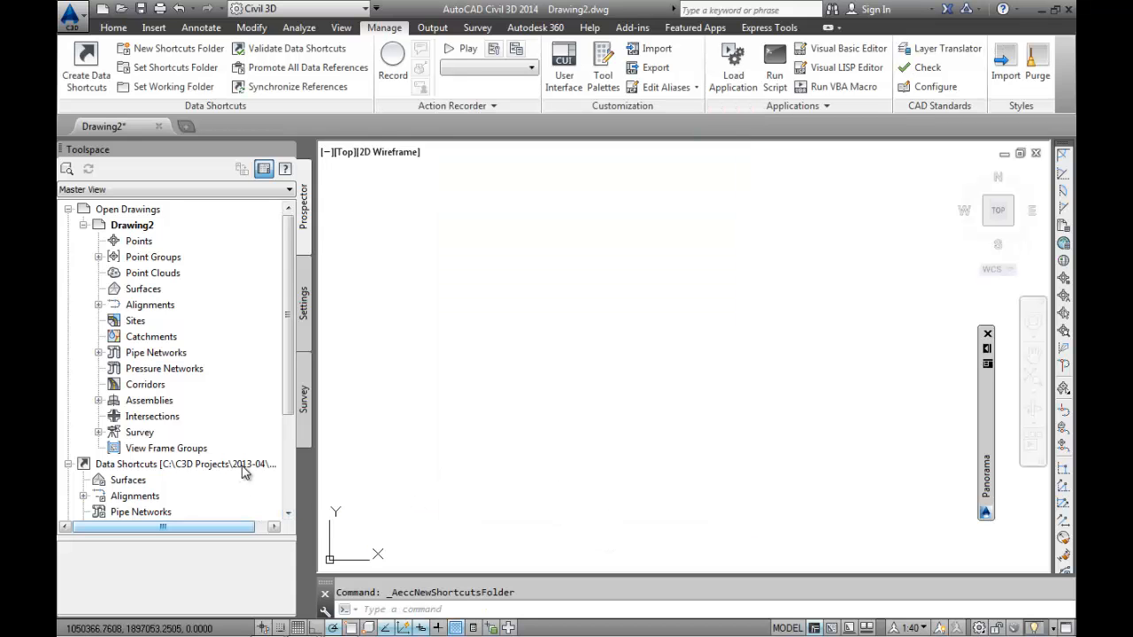
left_click_drag(249, 527, 207, 536)
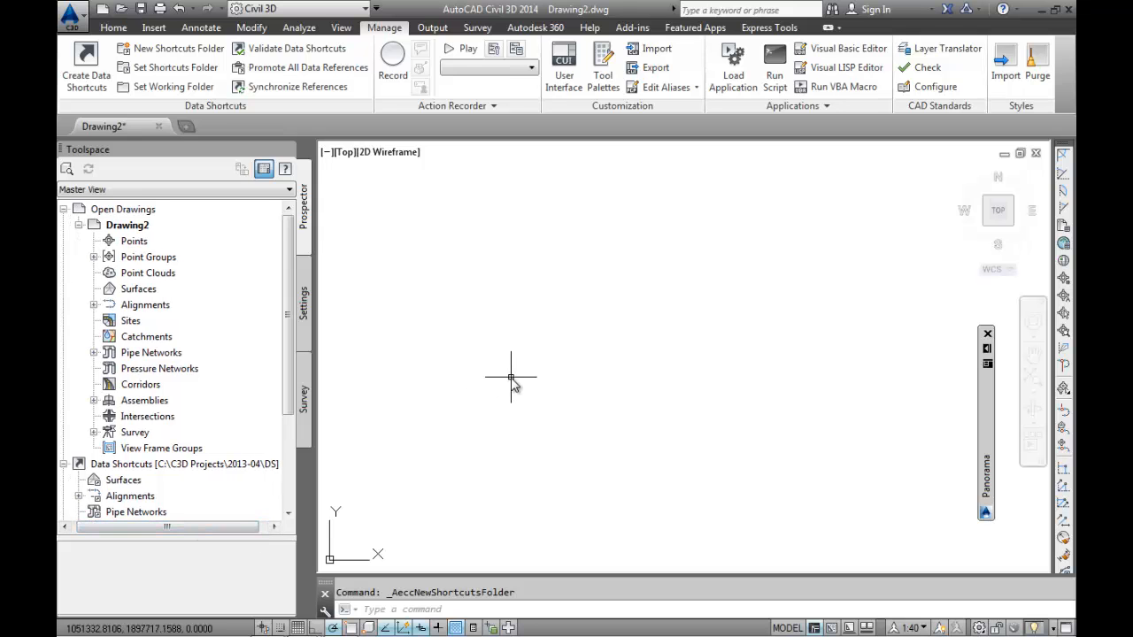
Switch to Windows Explorer and open the _Shortcuts folder inside 2013-04\DS
key("alt+Tab")
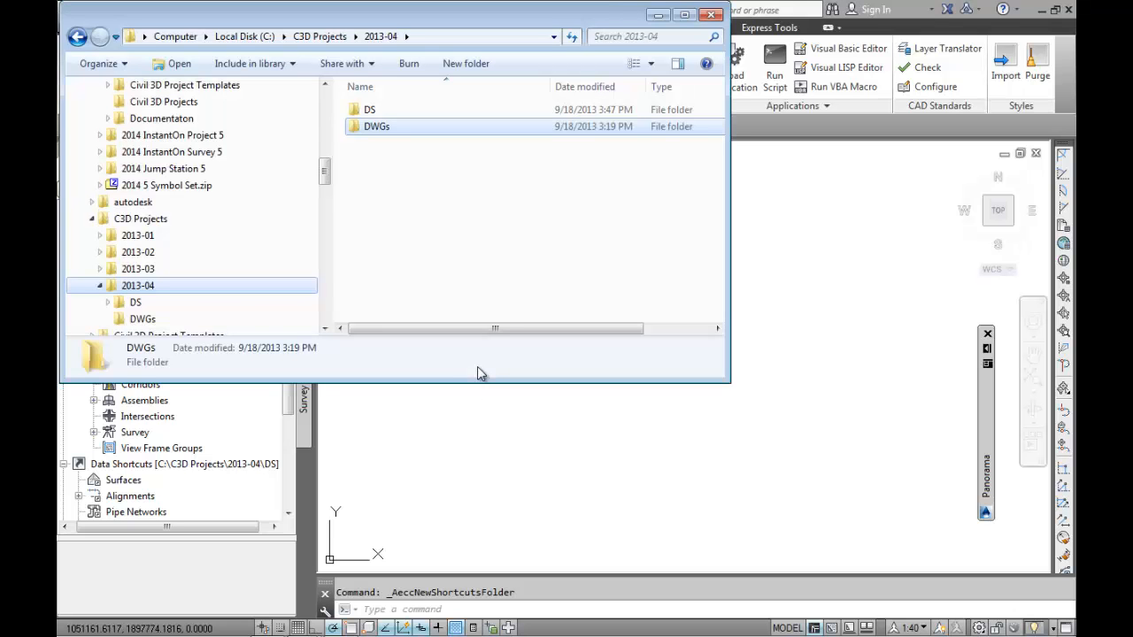
left_click(131, 304)
double_click(131, 304)
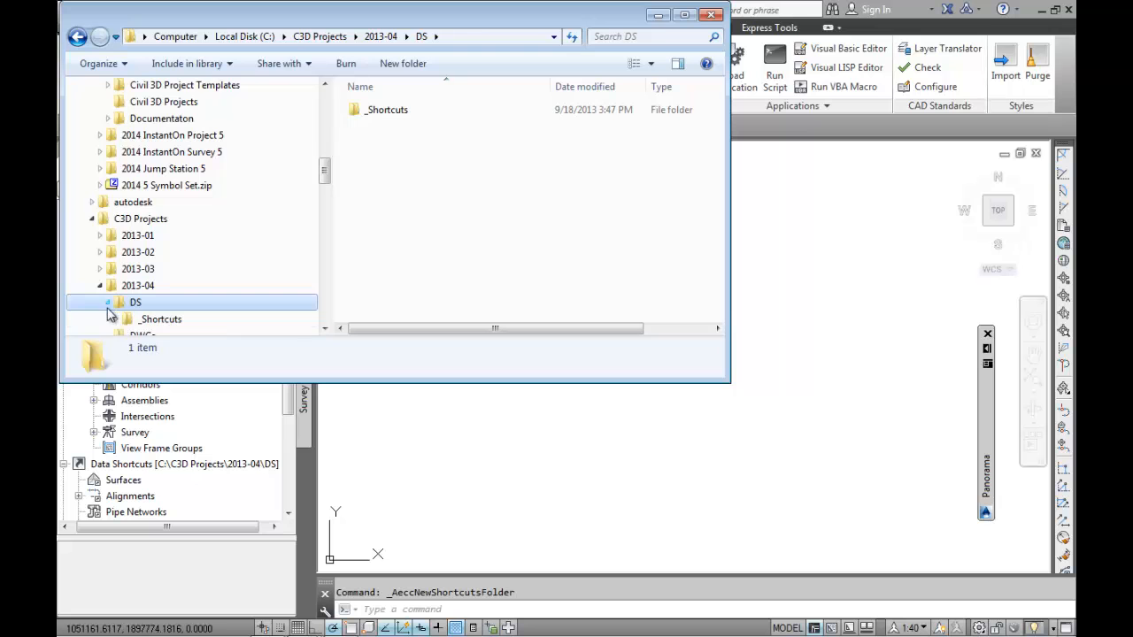
left_click(150, 323)
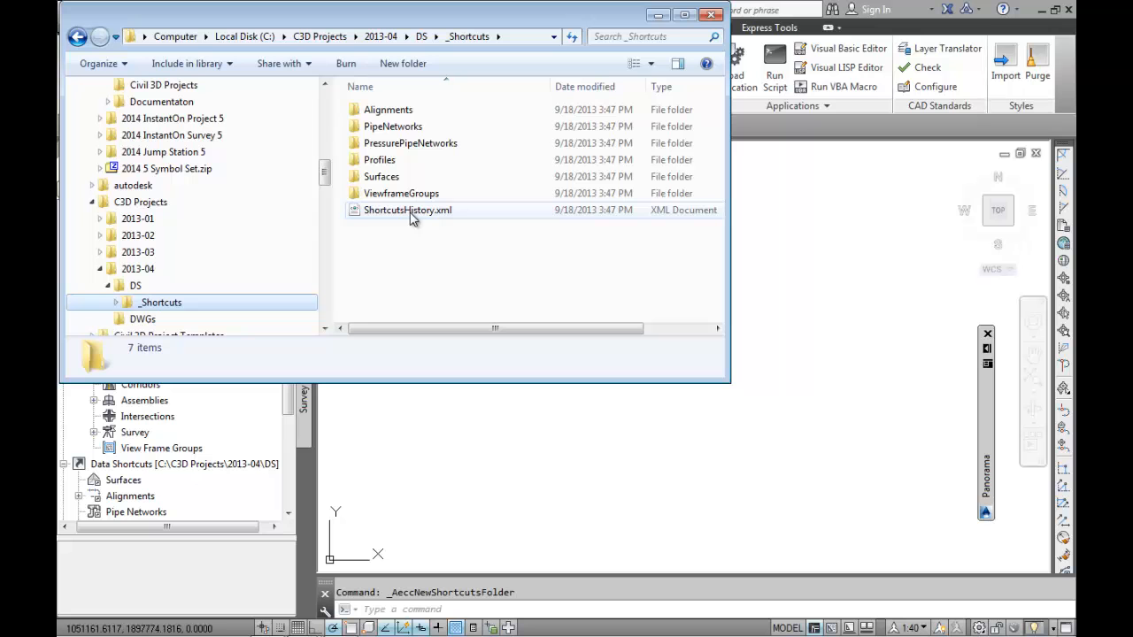
Inspect the contents of the Alignments, PipeNetworks and PressurePipeNetworks folders inside _Shortcuts
double_click(382, 111)
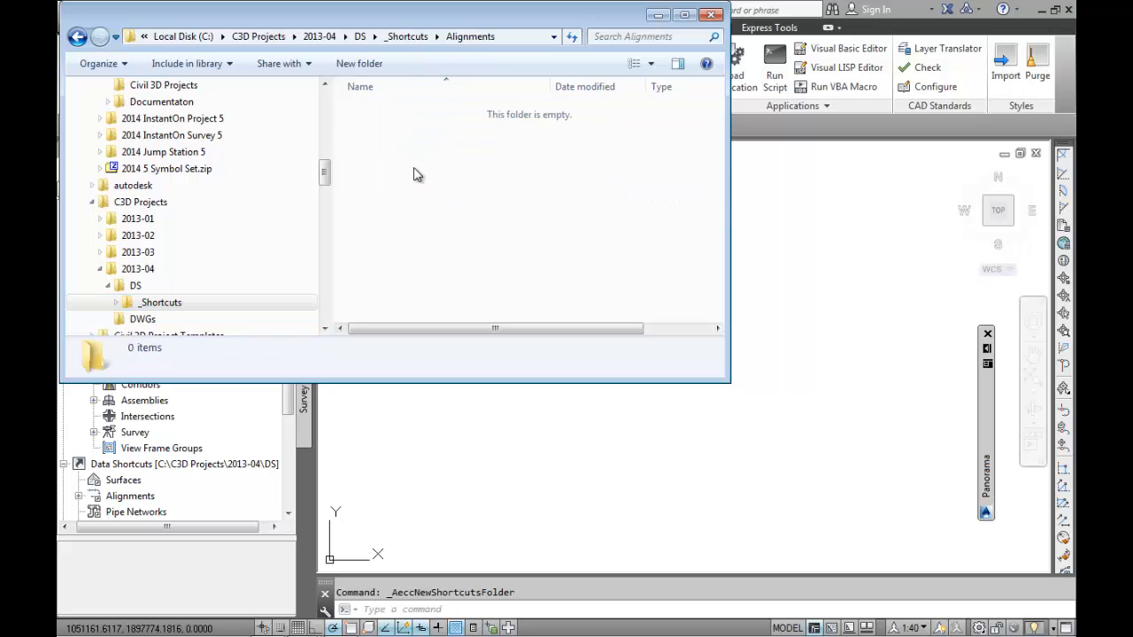
left_click(408, 36)
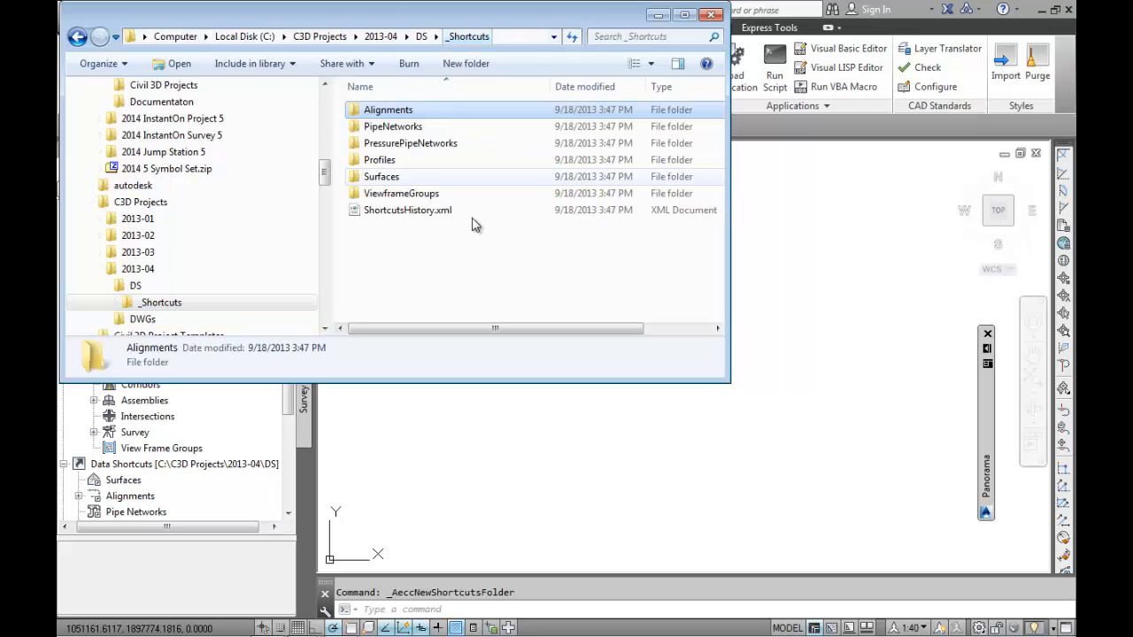
double_click(382, 128)
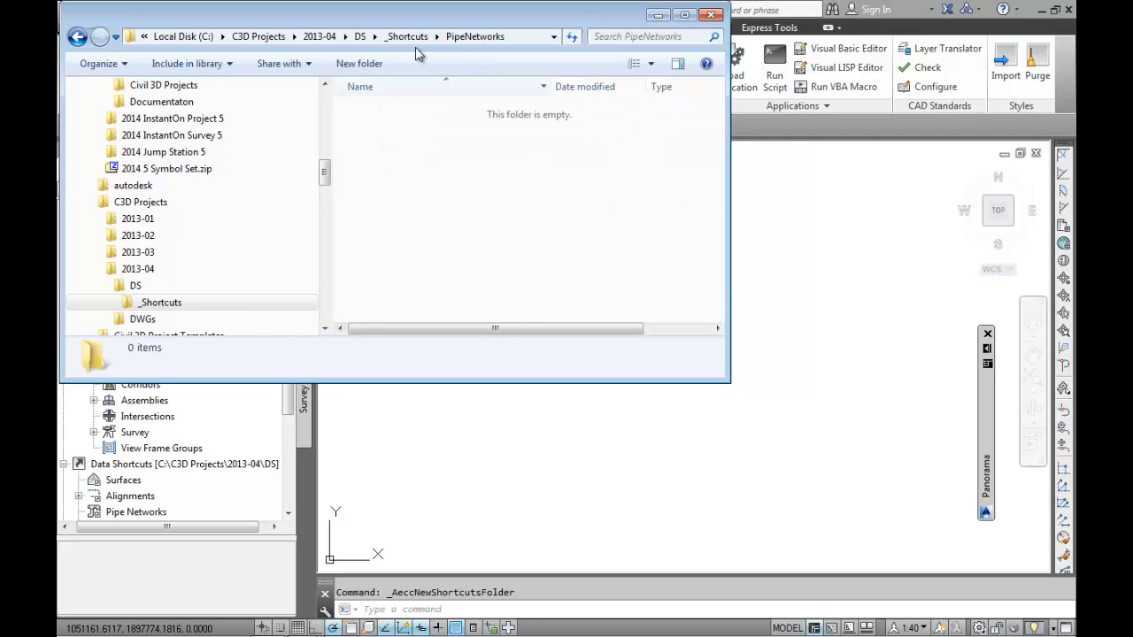
left_click(407, 37)
double_click(383, 145)
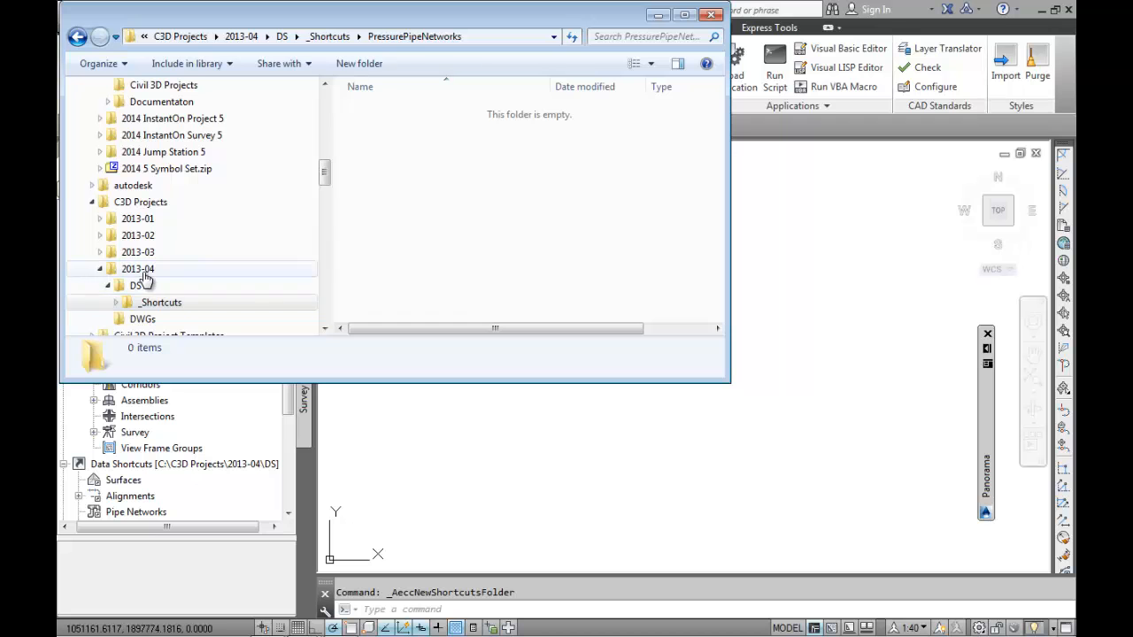
Return to the 2013-04 folder, collapse its subfolders and switch back to Civil 3D
left_click(159, 269)
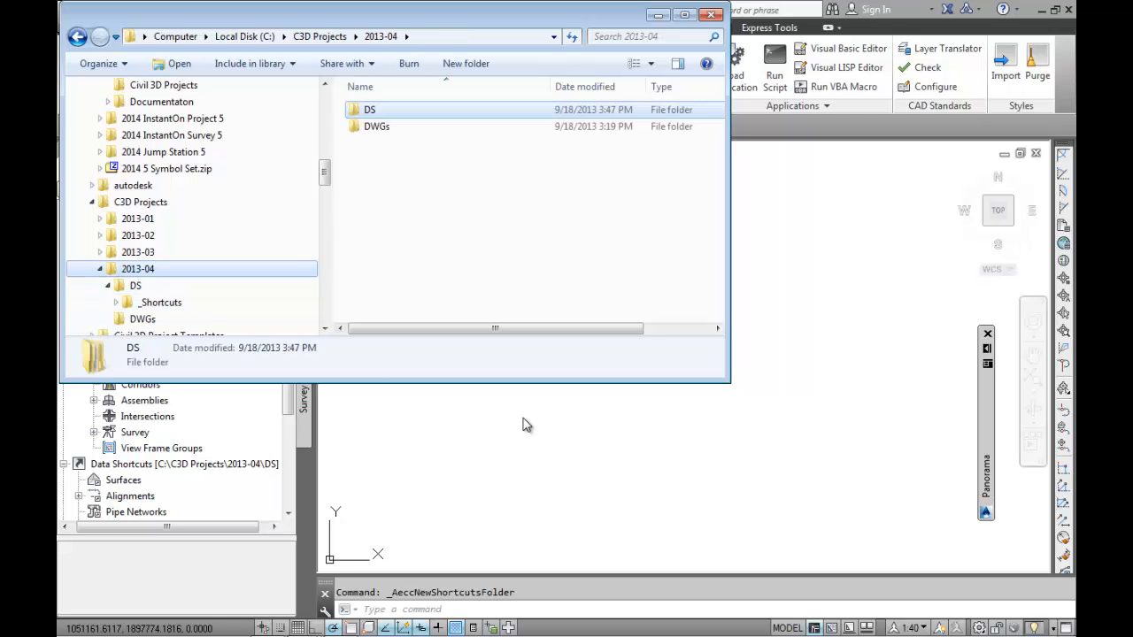
left_click(100, 269)
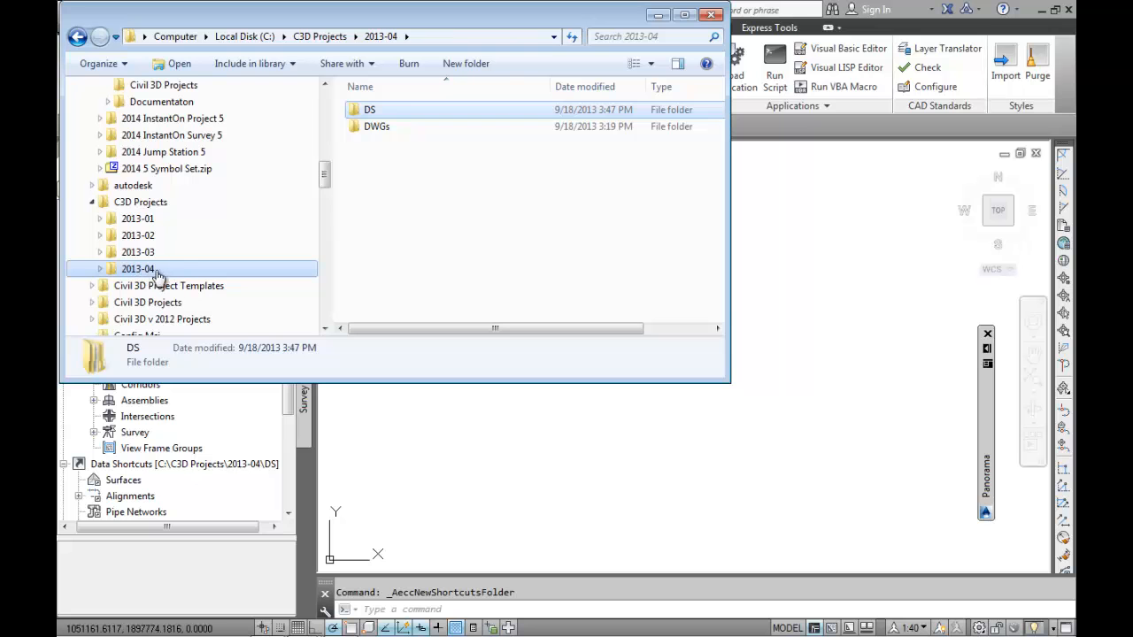
left_click(531, 454)
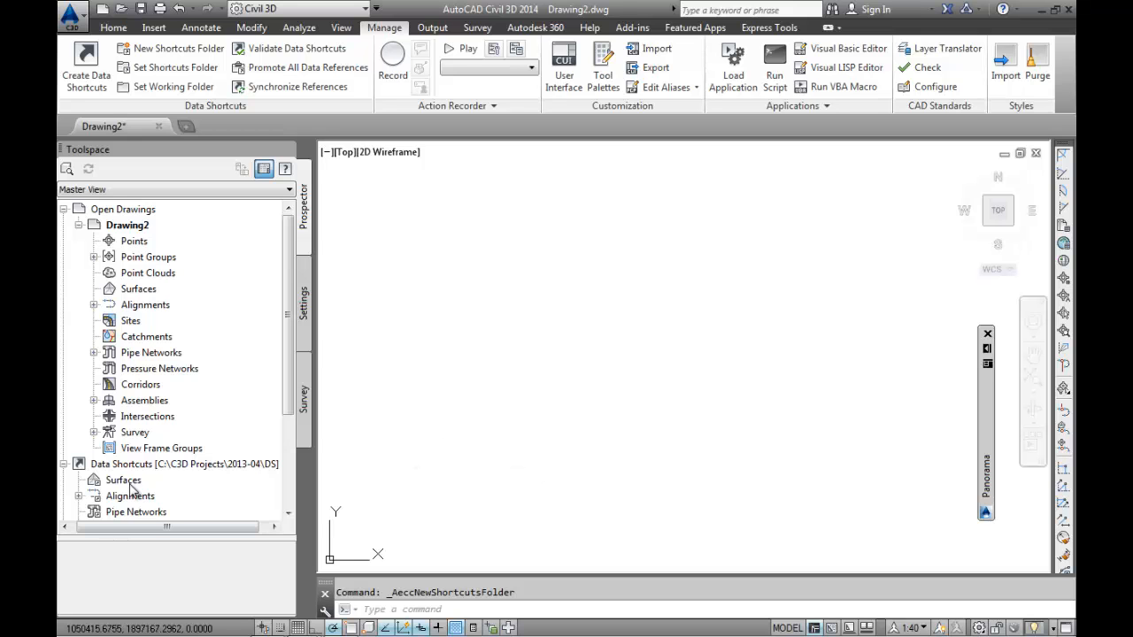
Set the data shortcuts working folder to C:\C3D Projects
left_click(166, 466)
right_click(167, 469)
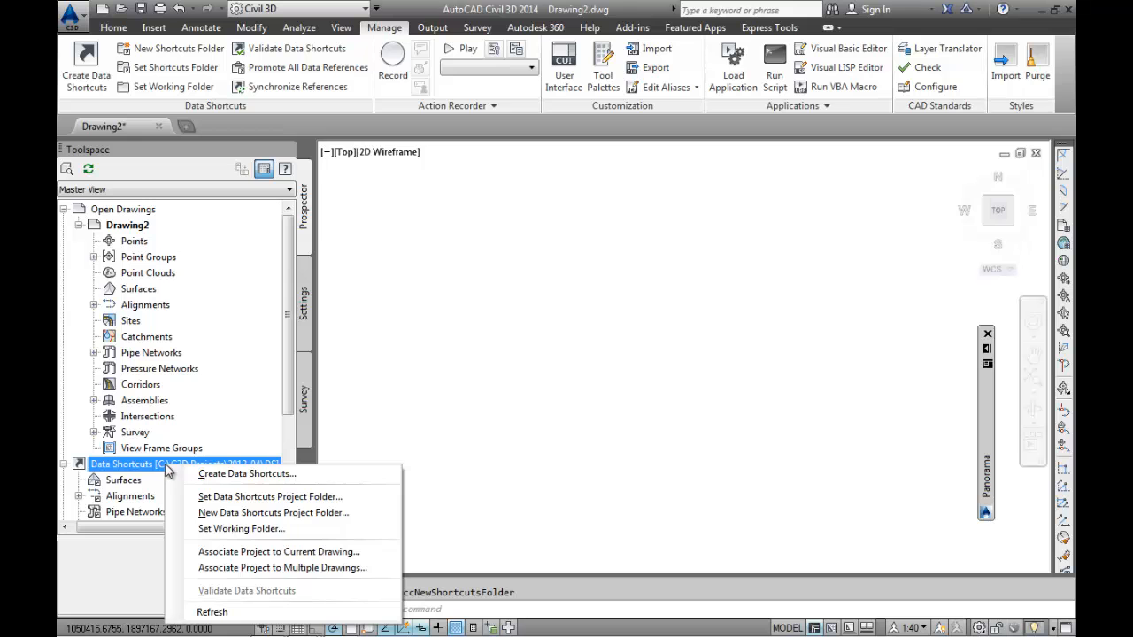
left_click(239, 529)
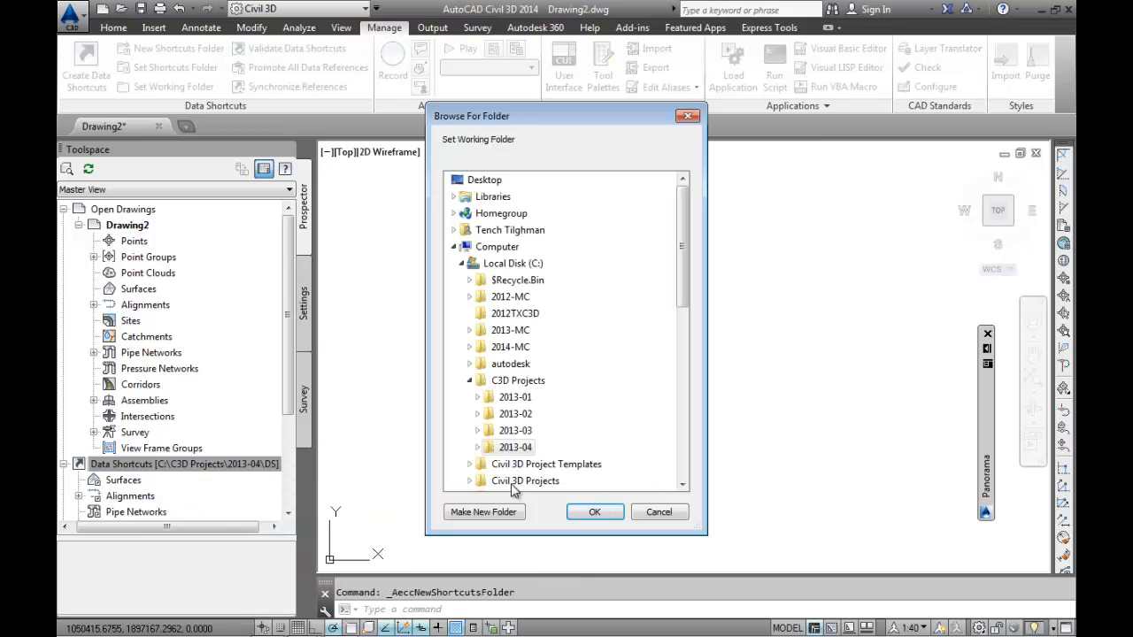
left_click(519, 385)
left_click(594, 513)
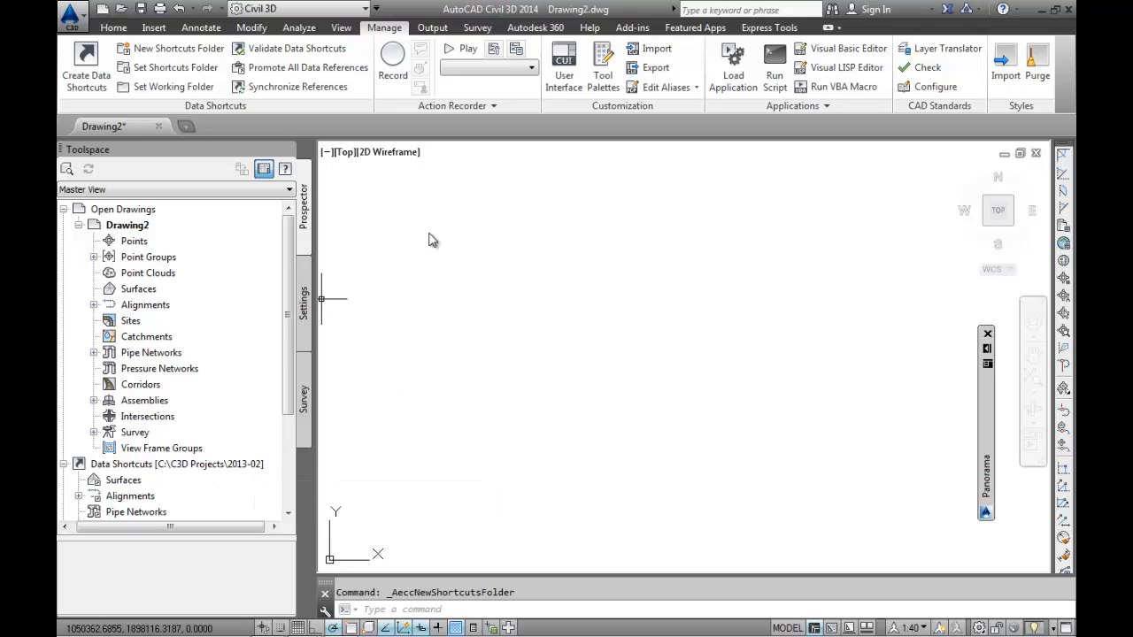
Create the data shortcuts folder 2013-05 from the US_Blank project template in C:\2014-MC\2014 InstantOn Basic 5\Civil 3D Project Templates
left_click(164, 49)
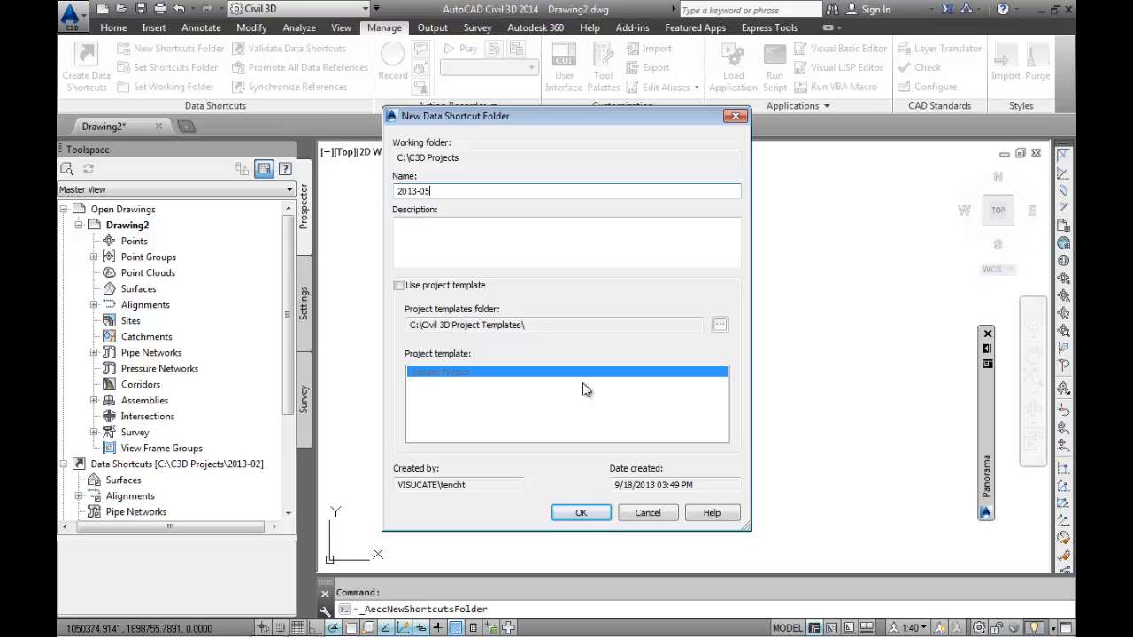
left_click(400, 286)
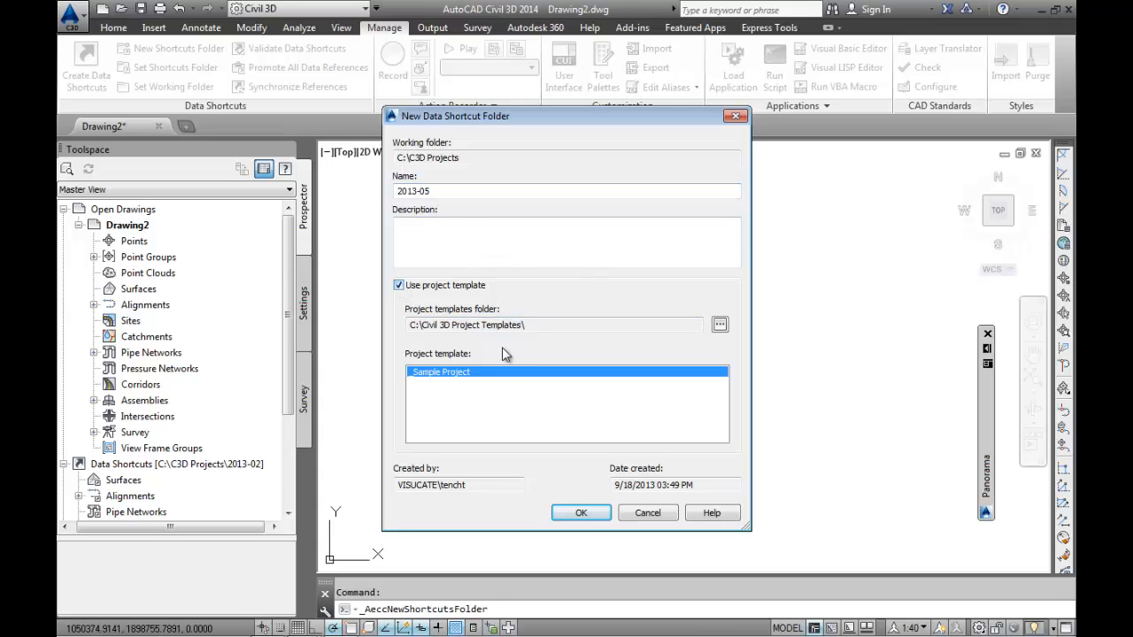
left_click(720, 326)
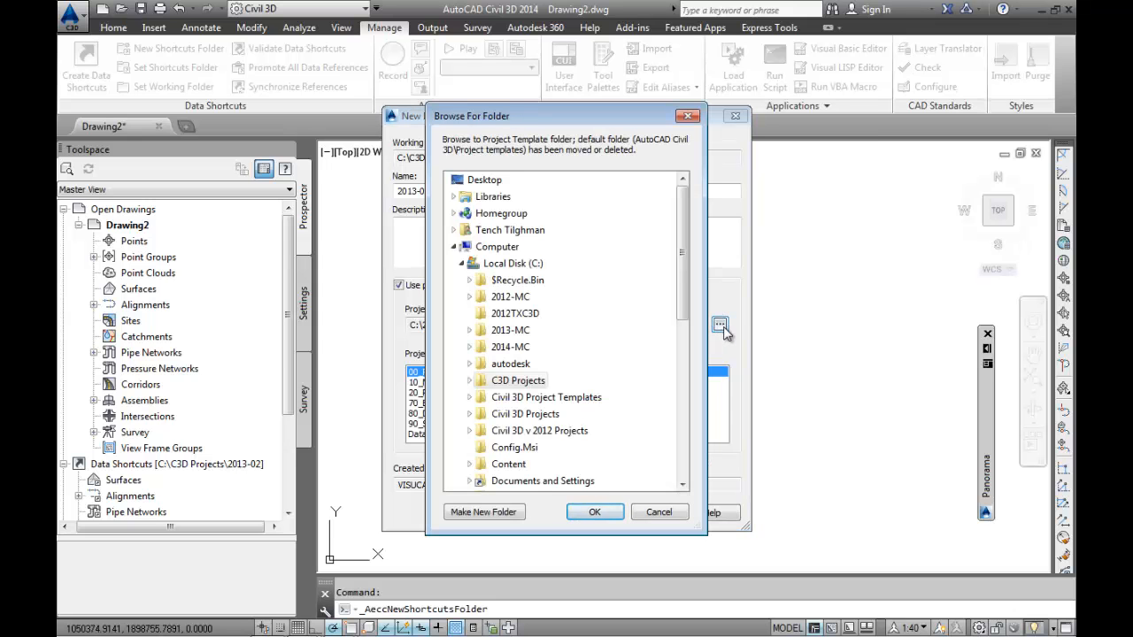
left_click(469, 347)
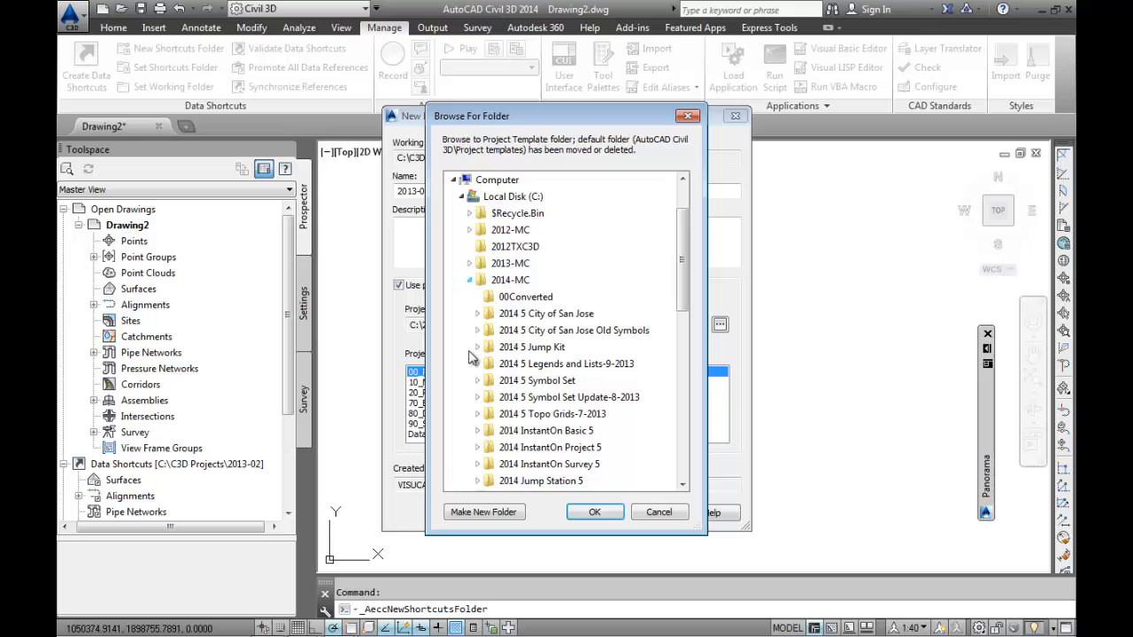
left_click(477, 431)
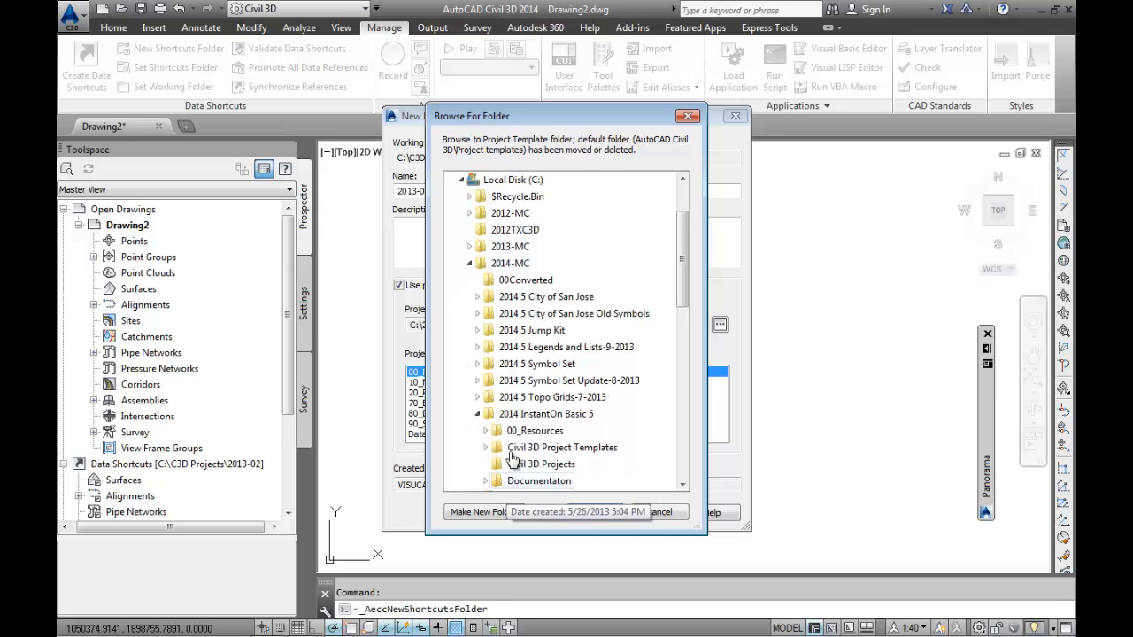
left_click(523, 451)
left_click_drag(682, 264, 695, 304)
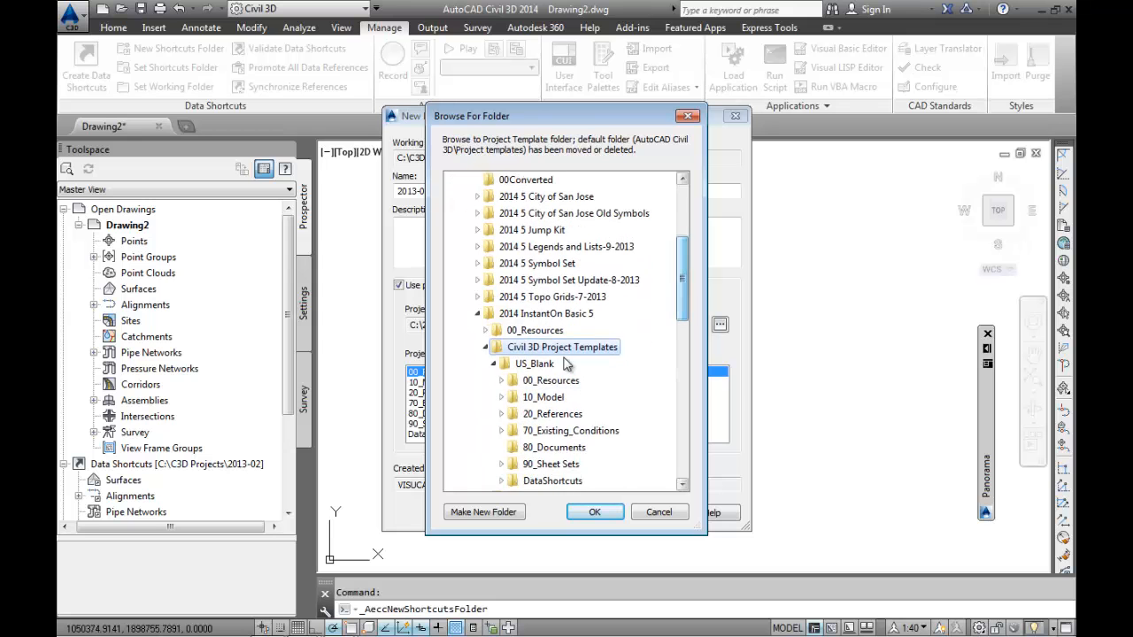
left_click(597, 512)
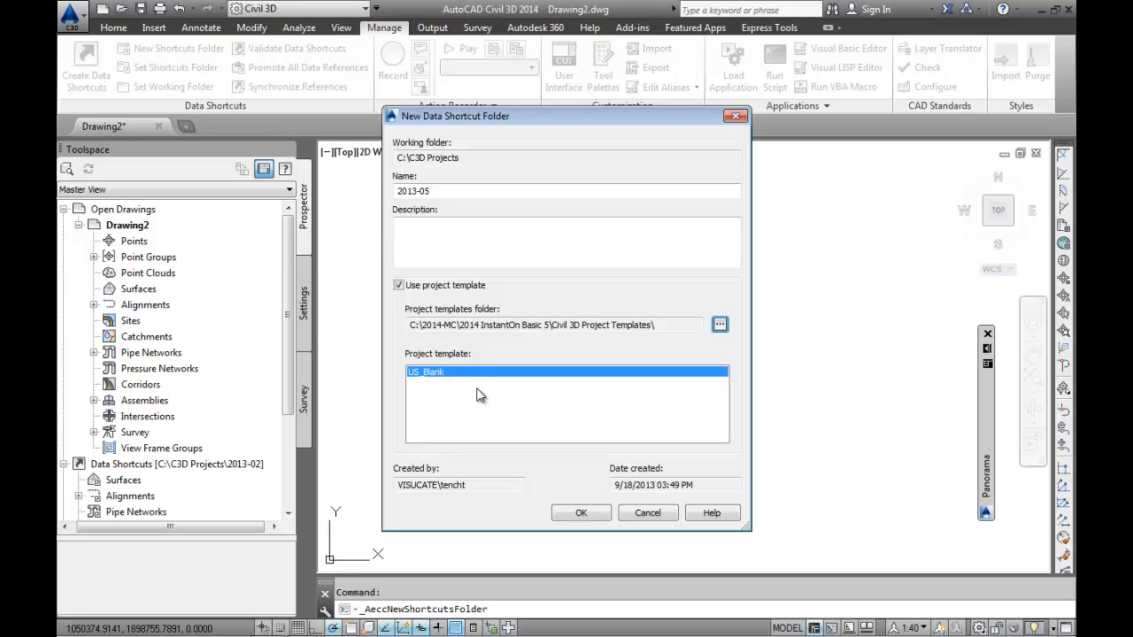
left_click(579, 517)
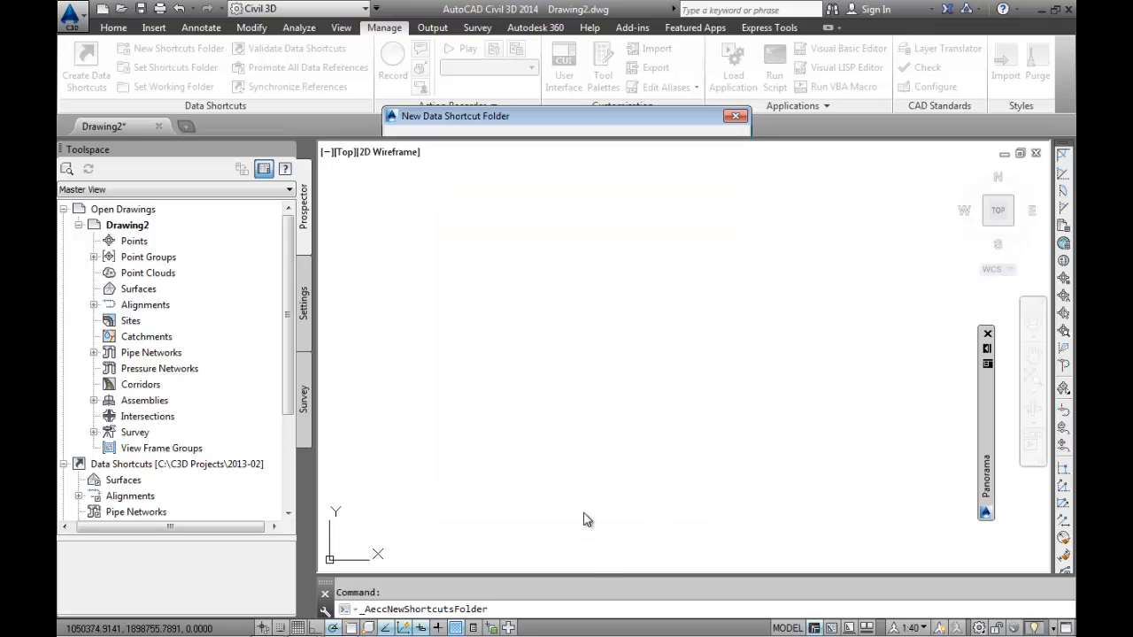
Set 2013-05 as the active data shortcuts project folder
right_click(232, 464)
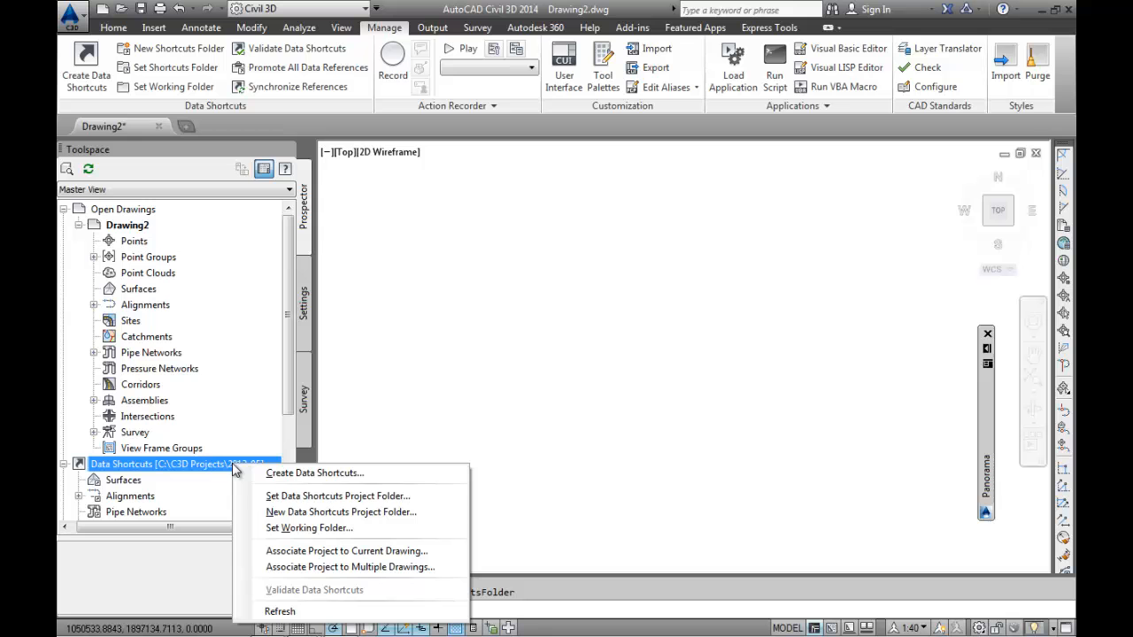
left_click(357, 501)
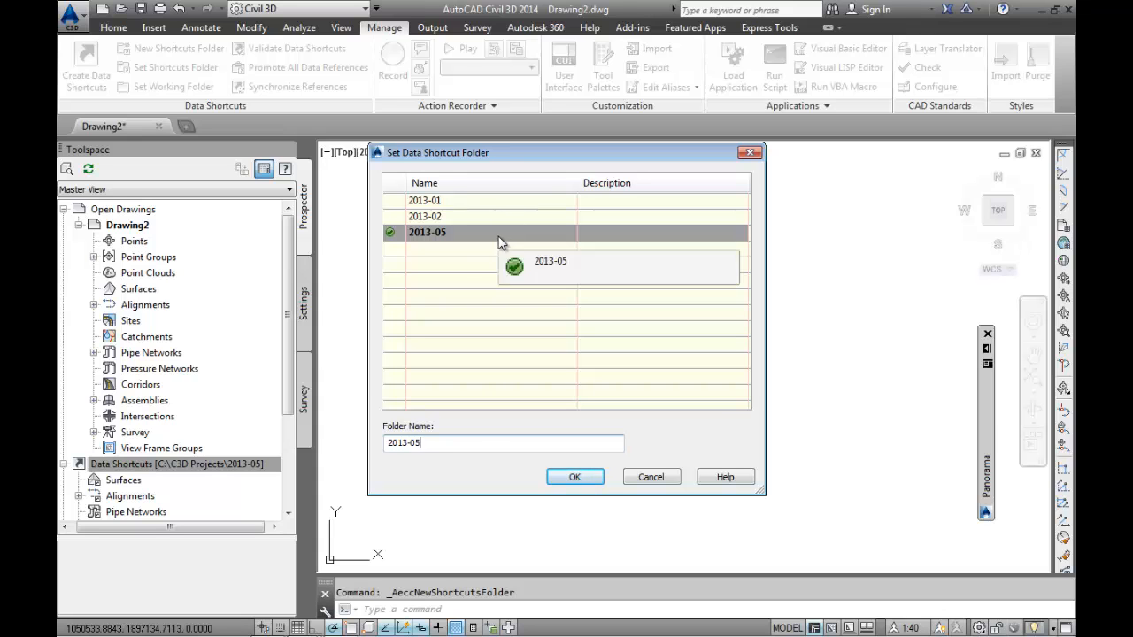
left_click(589, 477)
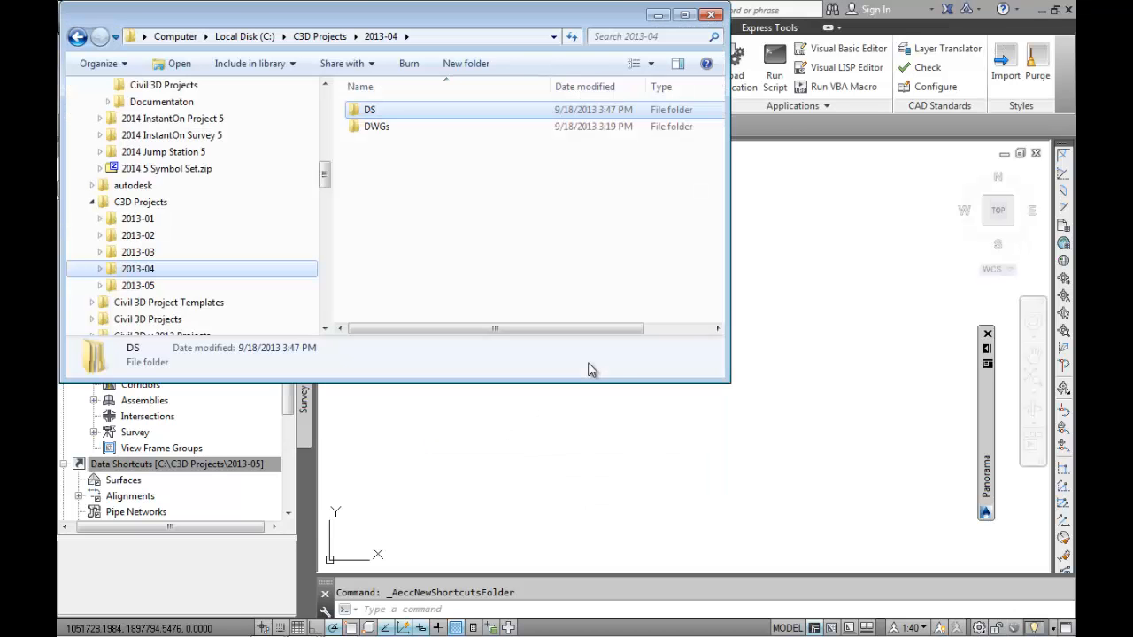
Examine the 2013-05 project's folder structure, including its root _Shortcuts folder and the _Shortcuts folder inside DataShortcuts
left_click(100, 285)
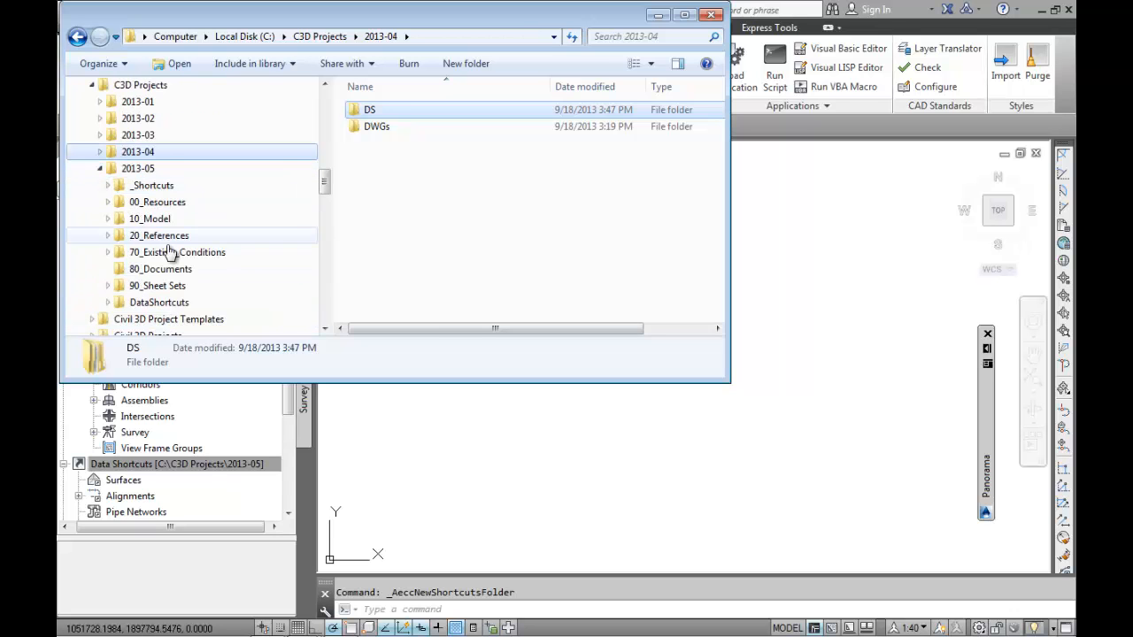
left_click(153, 187)
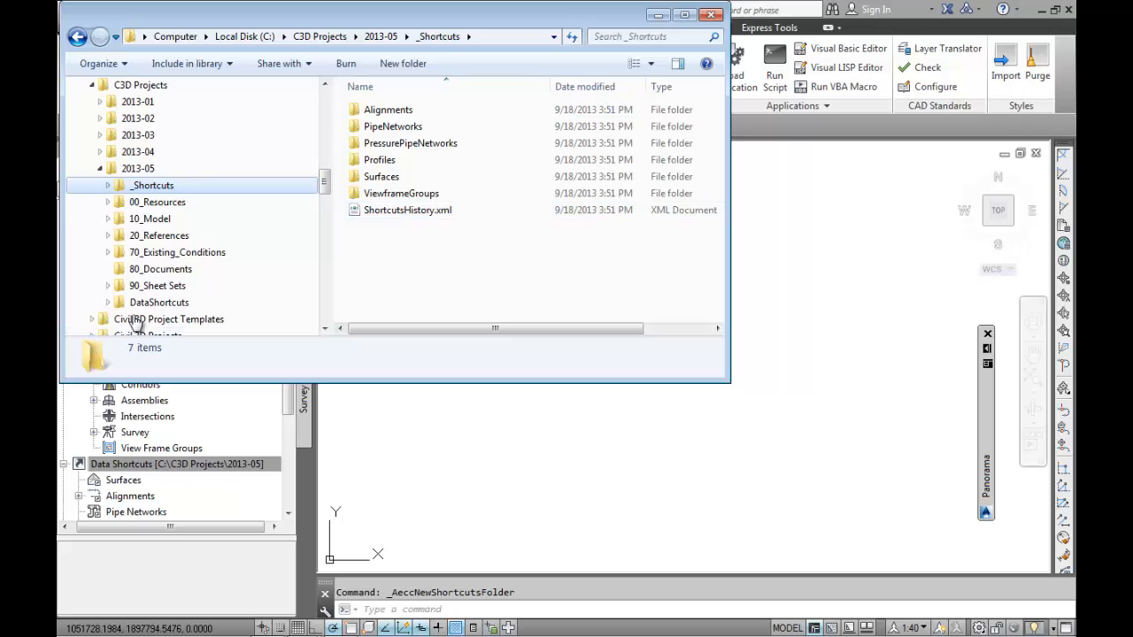
left_click(109, 303)
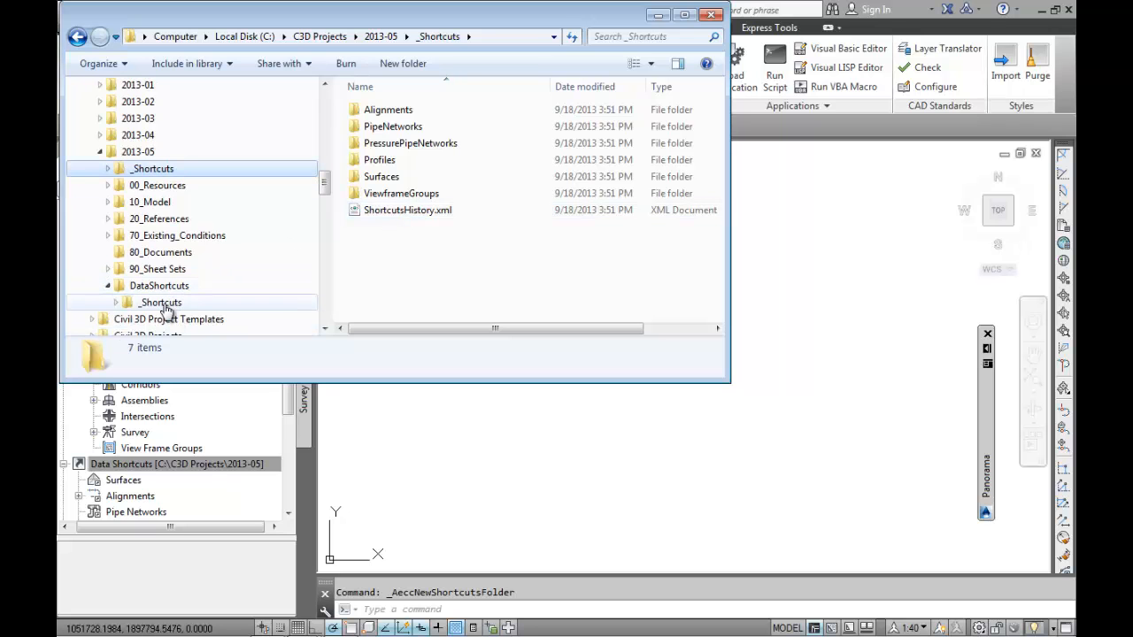
left_click(177, 306)
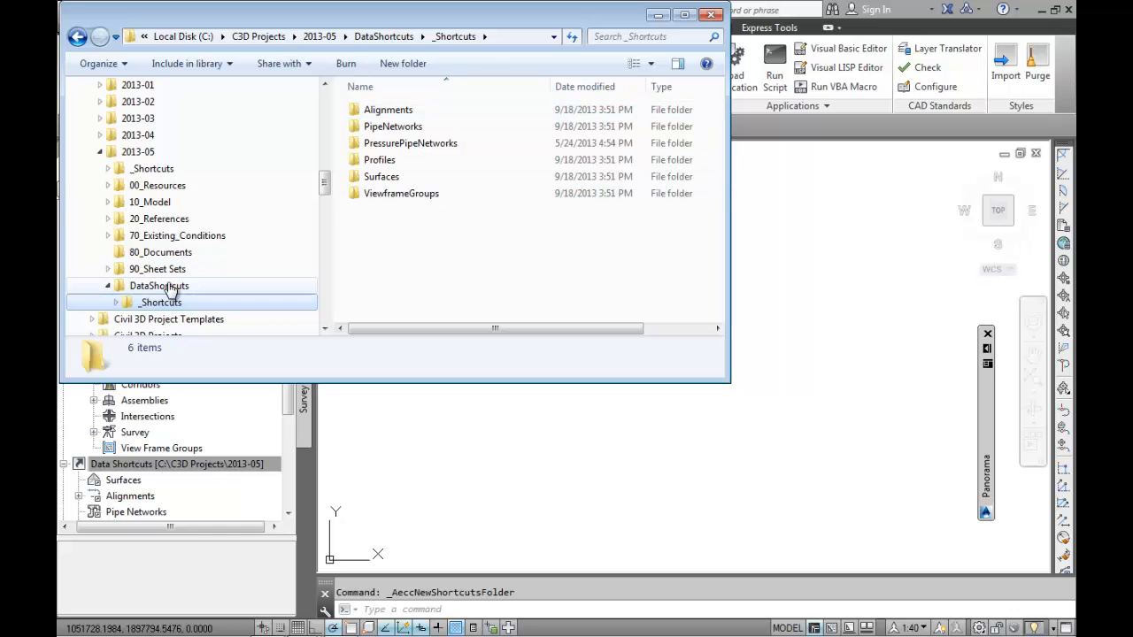
Delete the _Shortcuts folder from the root of the 2013-05 project folder
left_click(139, 151)
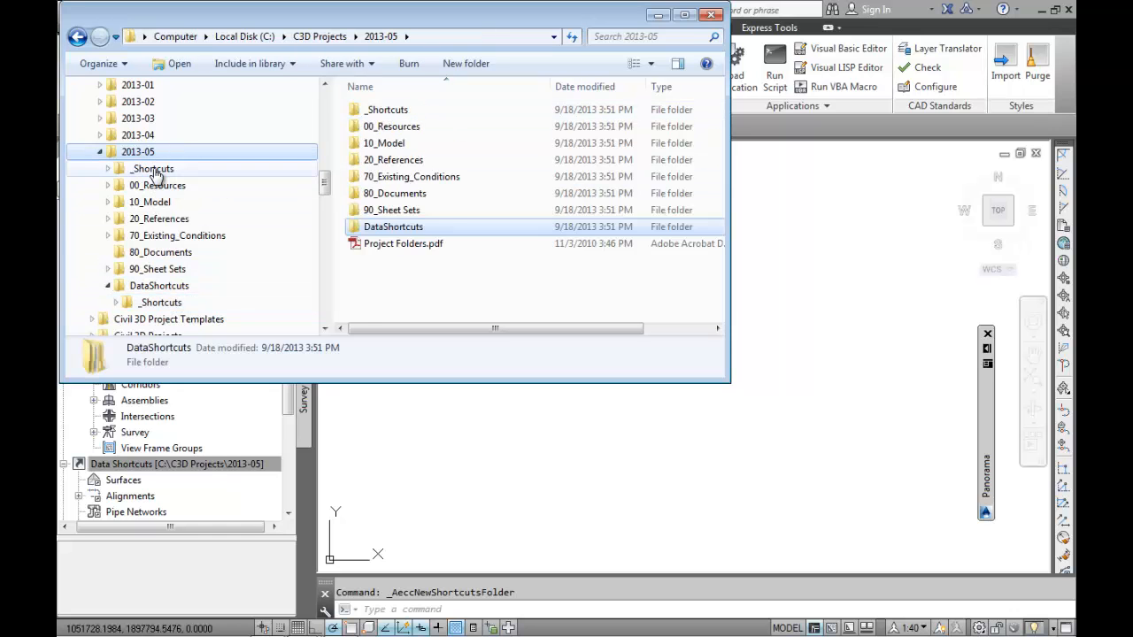
left_click(152, 168)
right_click(158, 170)
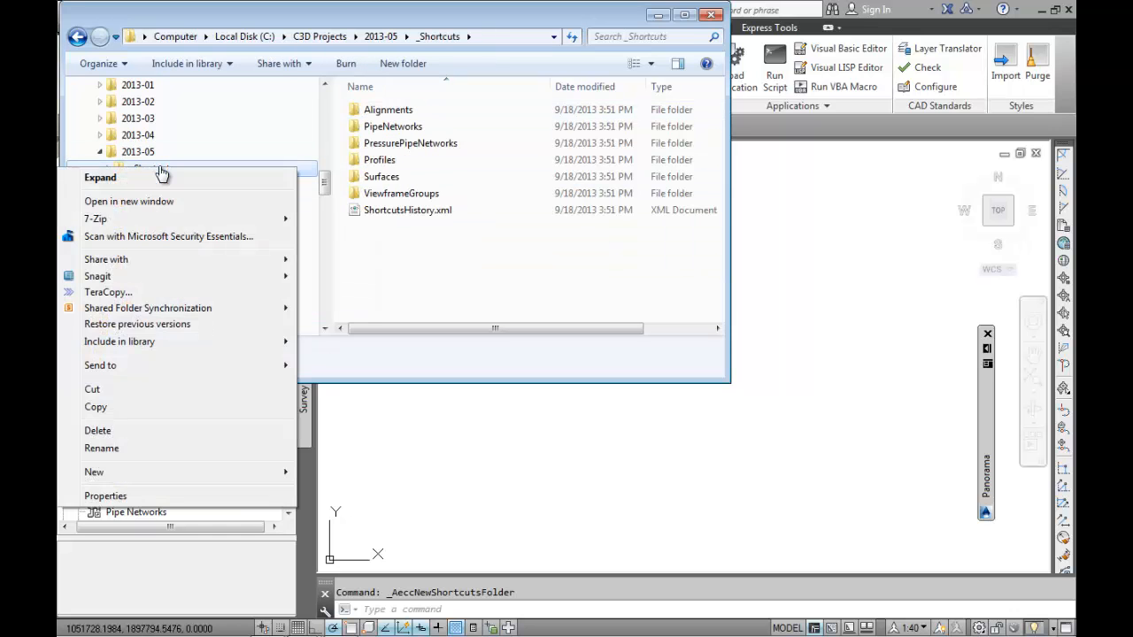
left_click(107, 431)
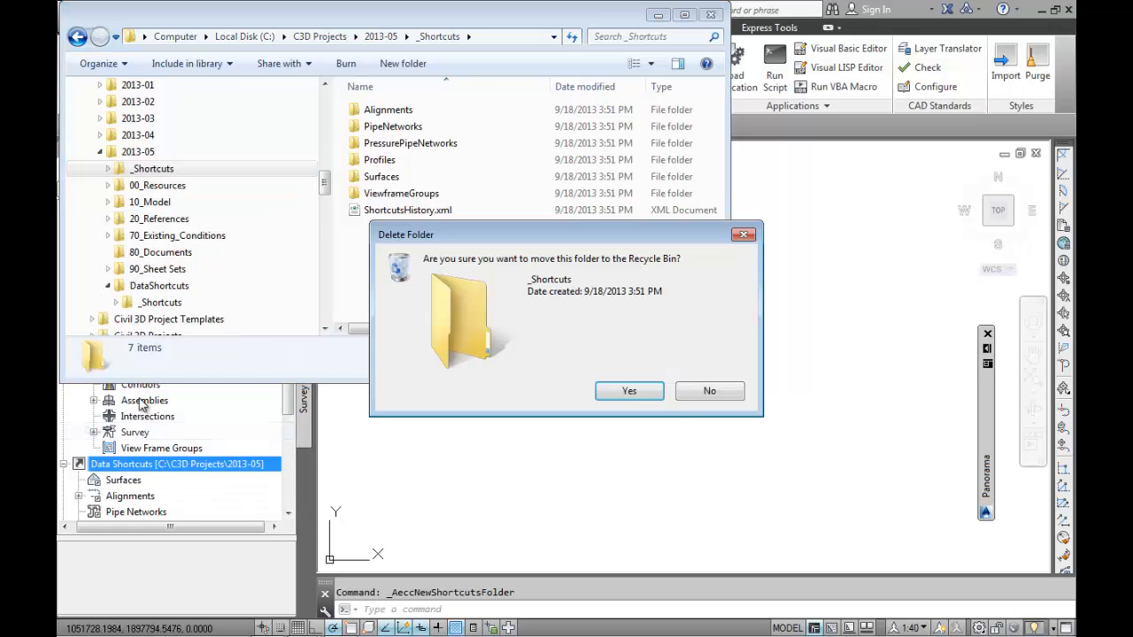
left_click(625, 392)
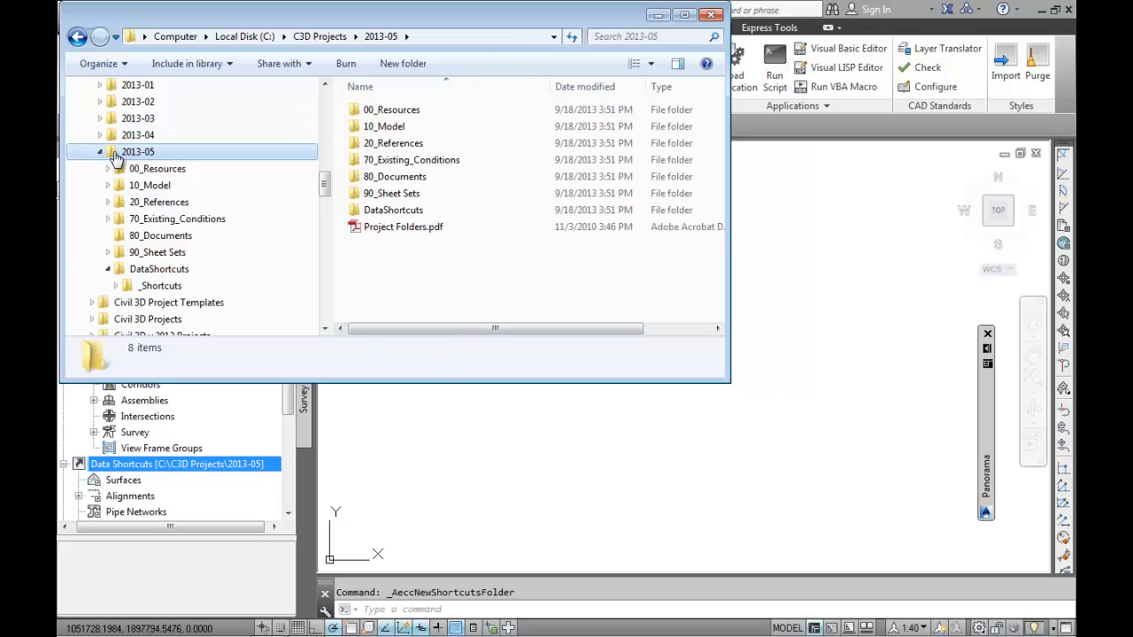
Switch to Civil 3D and set the data shortcuts working folder to C:\C3D Projects\2013-05
right_click(162, 468)
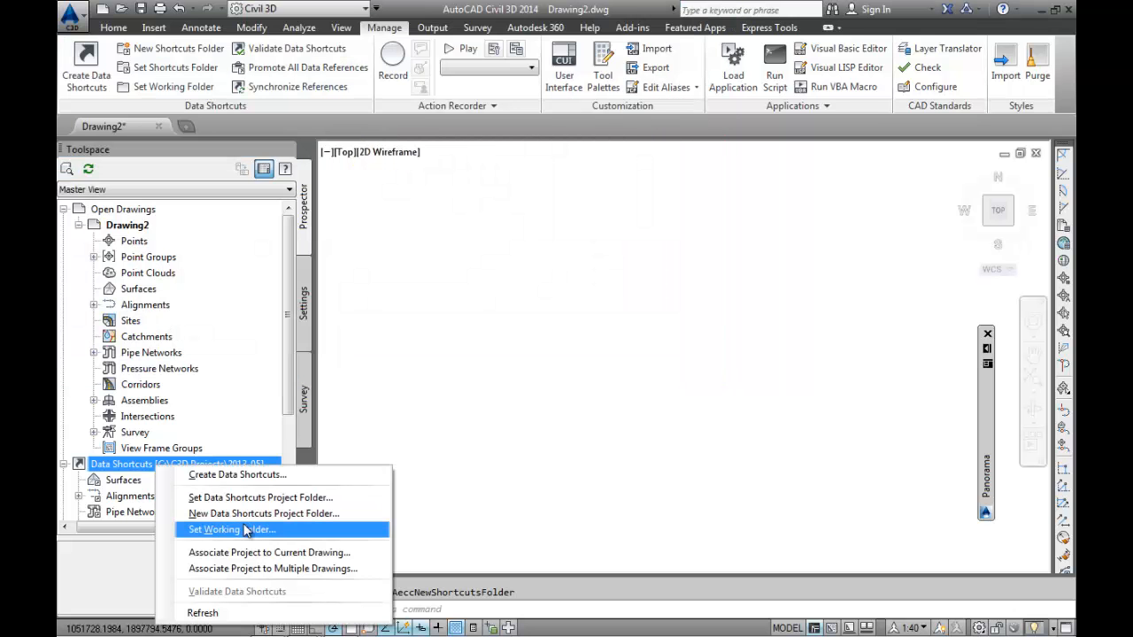
left_click(245, 529)
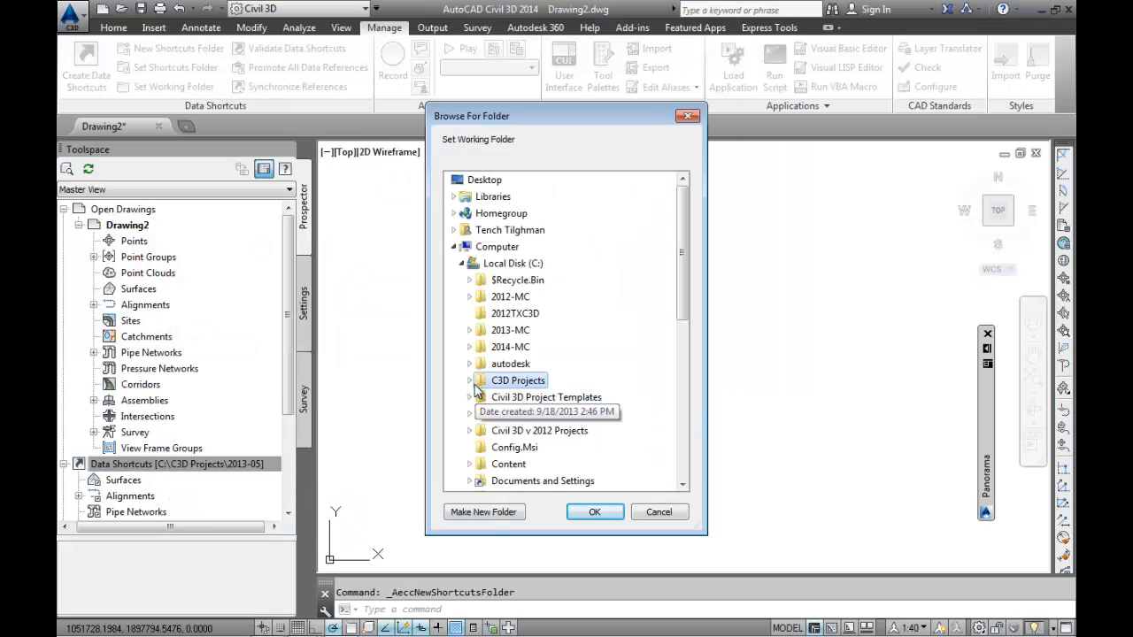
left_click(470, 381)
double_click(515, 464)
left_click(593, 514)
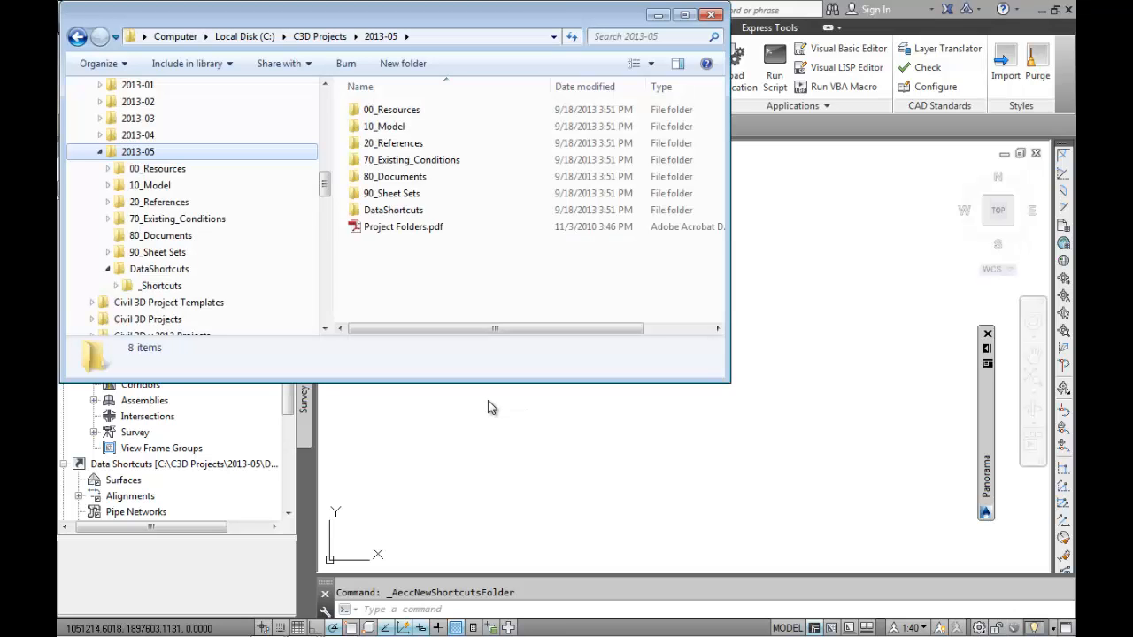
In Windows Explorer, check the _Shortcuts folder inside DataShortcuts and move it to the root of the 2013-05 project folder
left_click(161, 287)
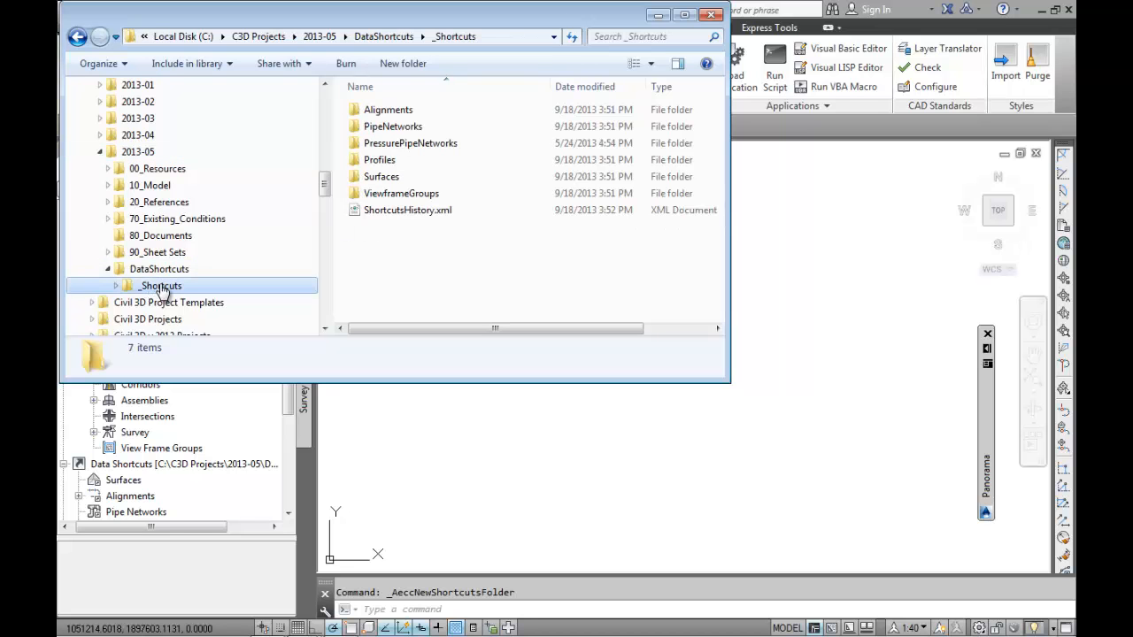
left_click_drag(165, 292, 159, 156)
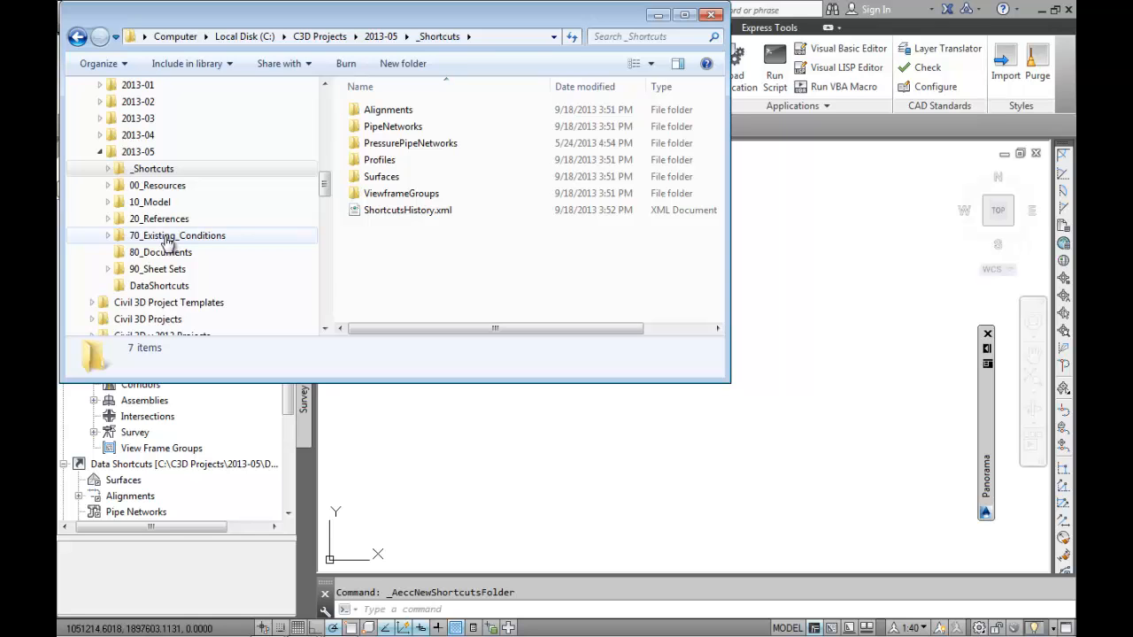
Copy the _Shortcuts folder from the 2013-05 root into 70_Existing_Conditions and return to the 2013-05 folder
left_click(156, 171)
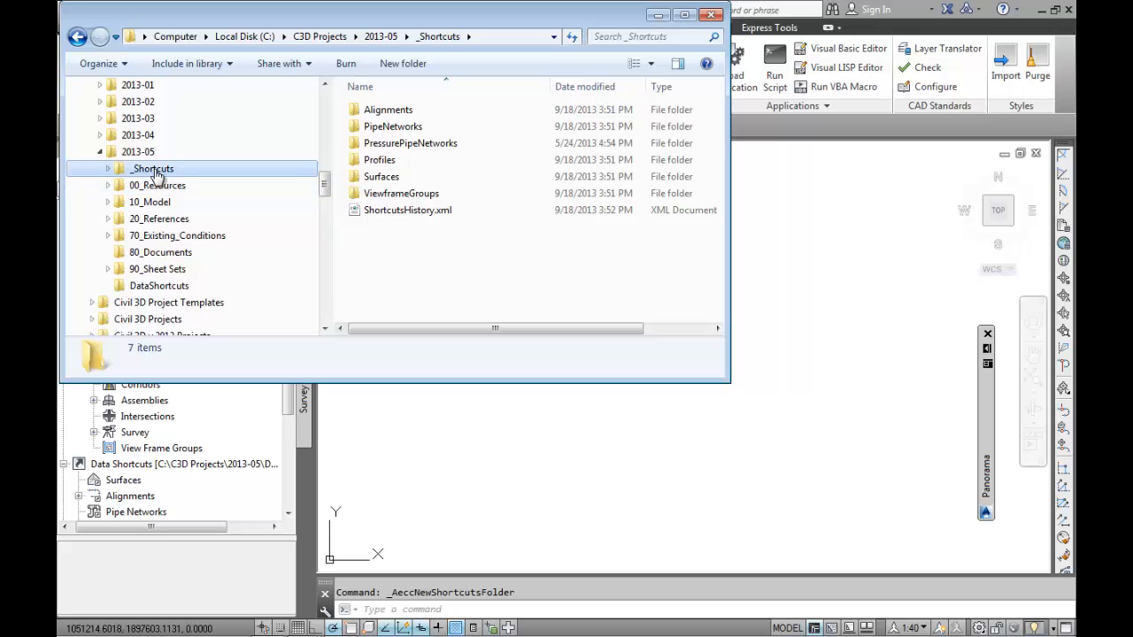
right_click(157, 174)
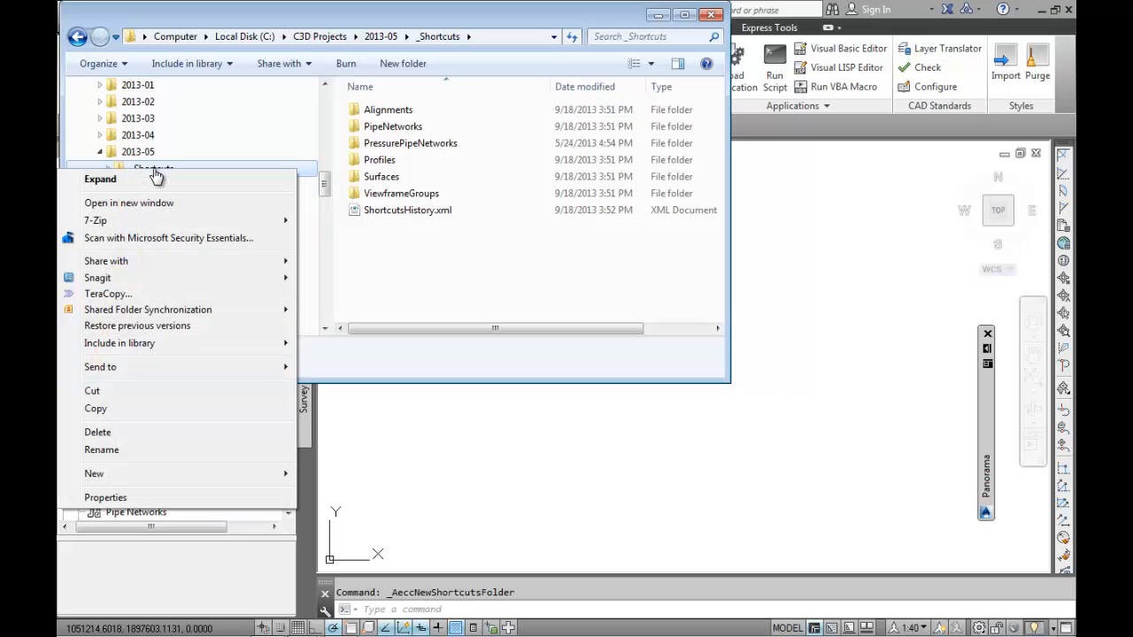
left_click(96, 410)
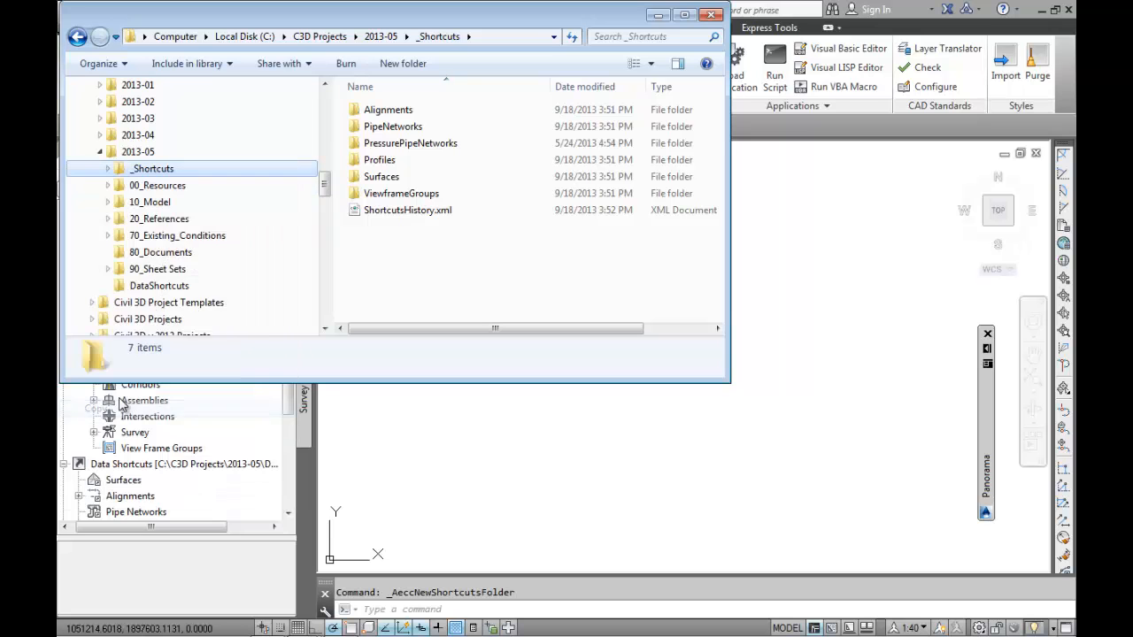
left_click(180, 237)
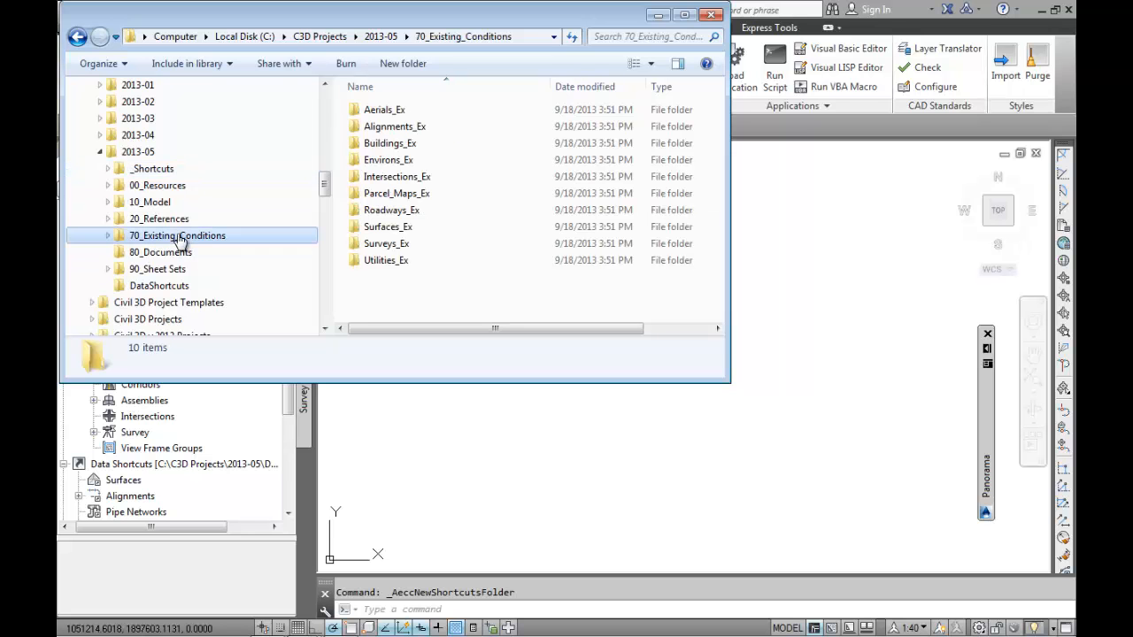
right_click(378, 297)
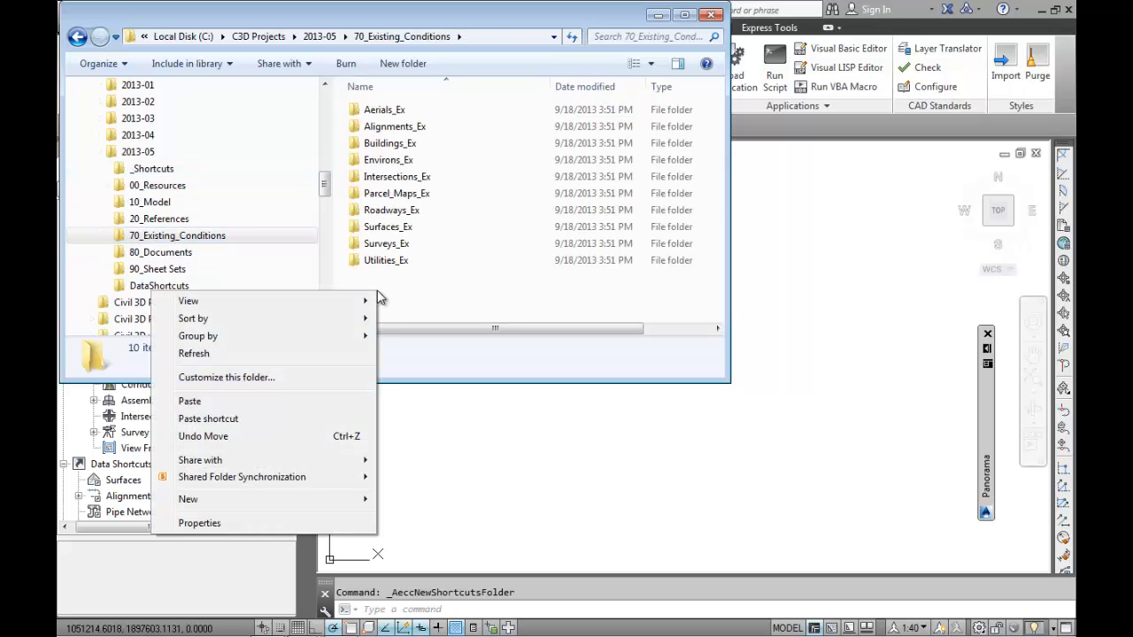
left_click(189, 402)
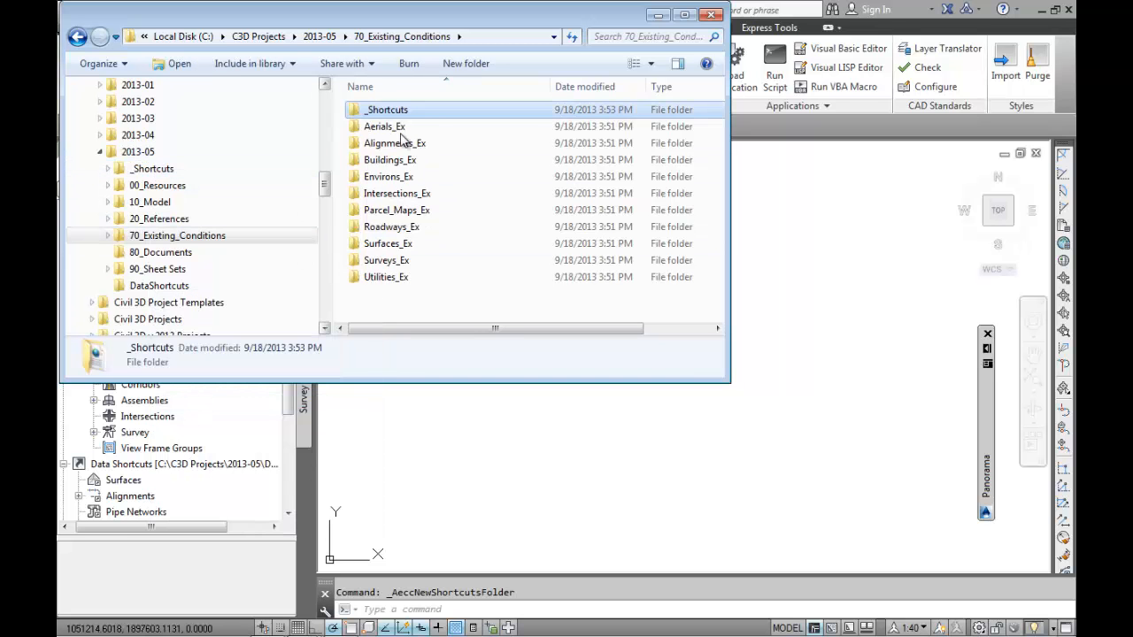
left_click(137, 154)
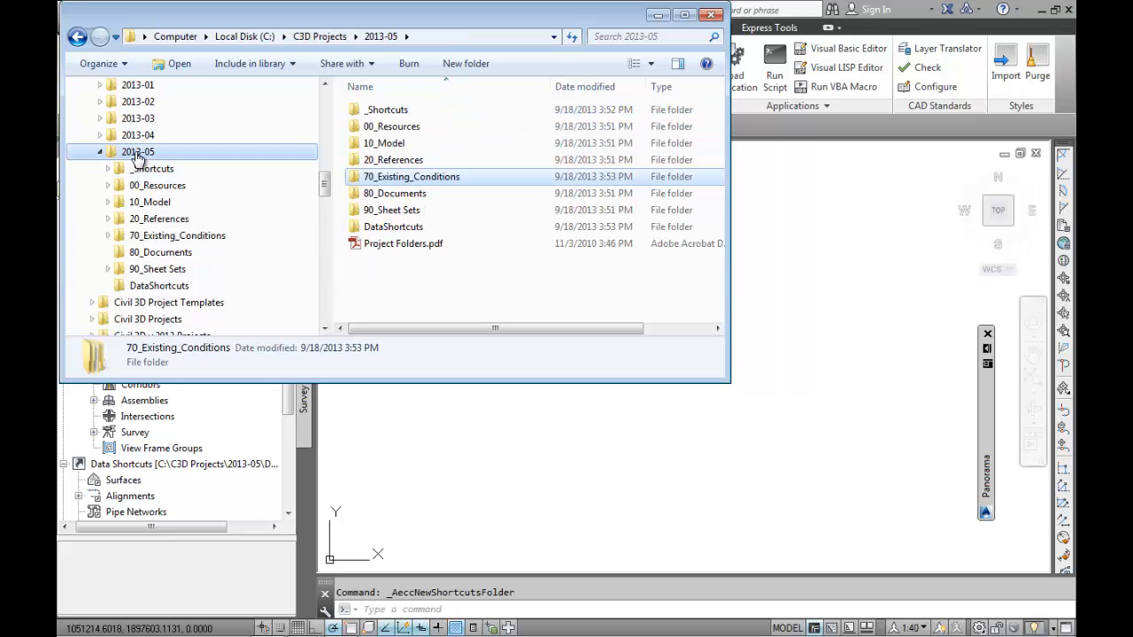
Switch to Civil 3D, set the working folder to C:\C3D Projects and check the available data shortcut project folders without changing the selection
left_click(392, 444)
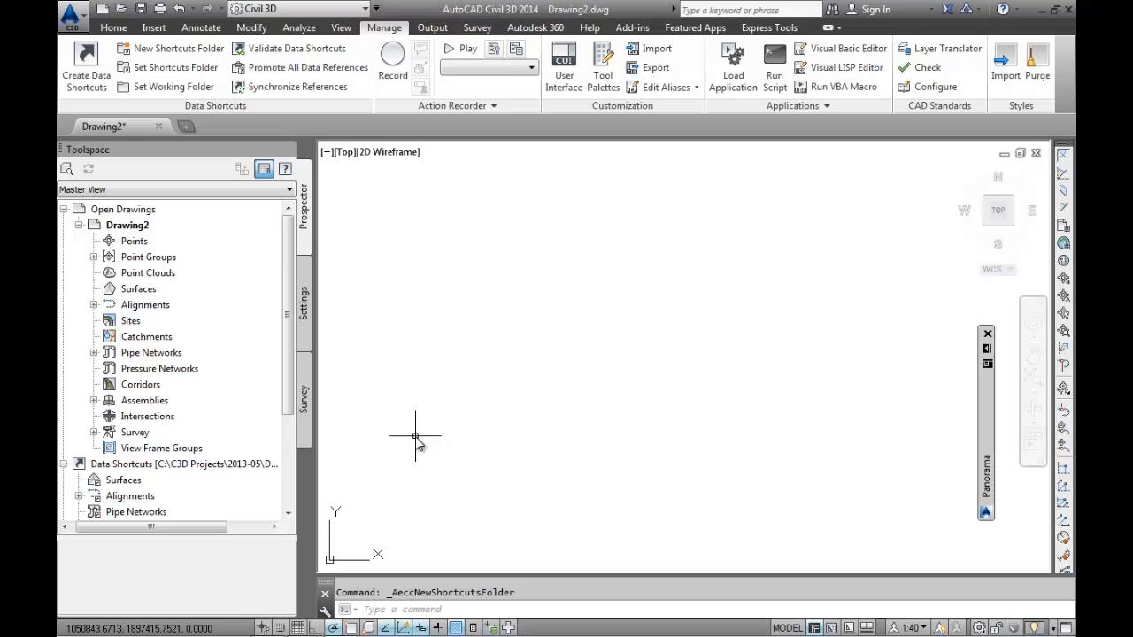
left_click(184, 465)
right_click(185, 470)
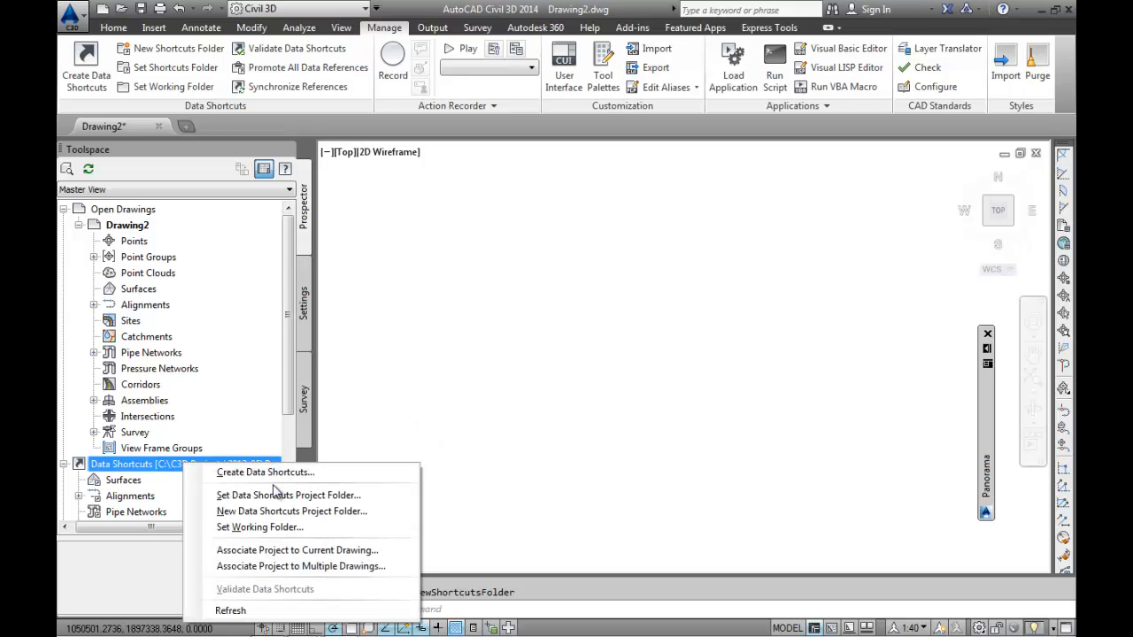
left_click(269, 529)
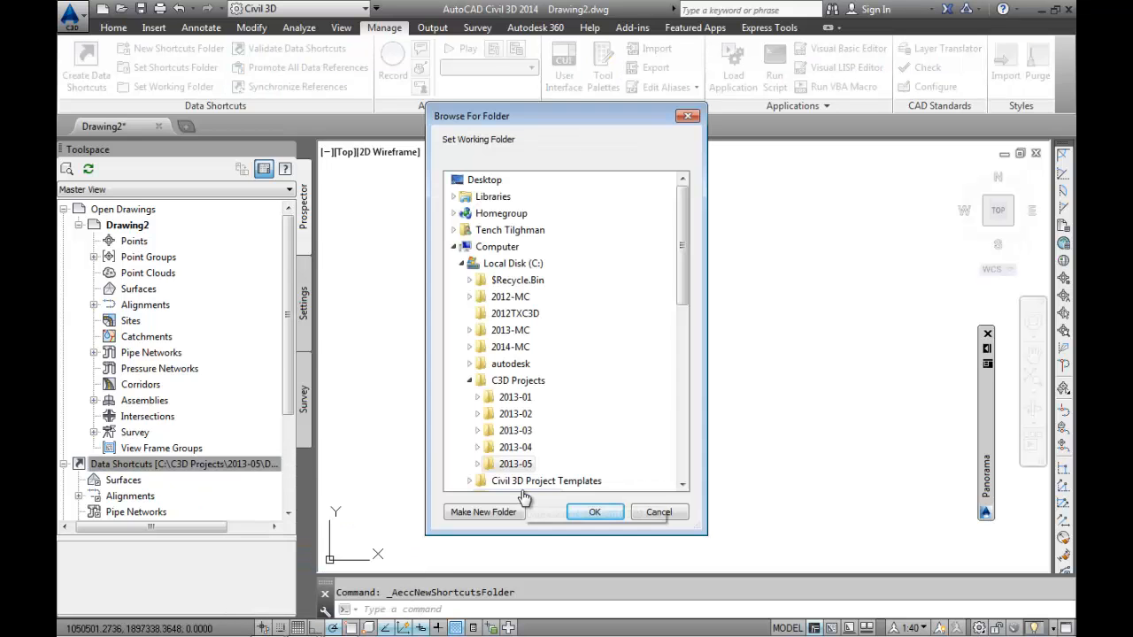
left_click(521, 383)
left_click(595, 512)
right_click(240, 464)
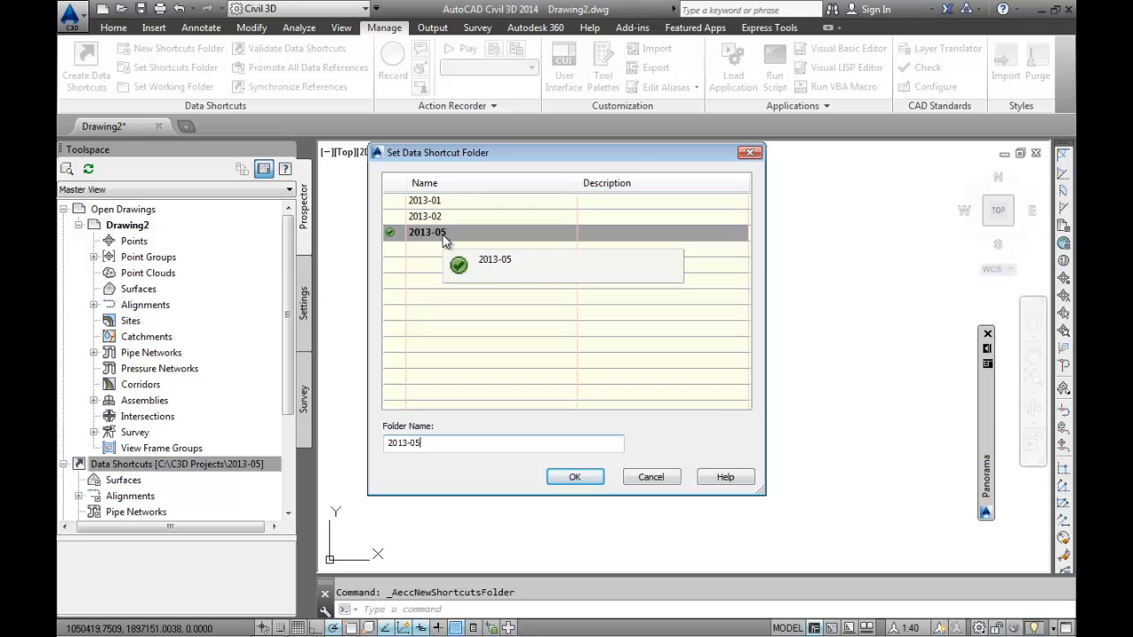
left_click(649, 477)
Set the working folder to C:\C3D Projects\2013-05 and check the full path of the active data shortcuts project
right_click(235, 466)
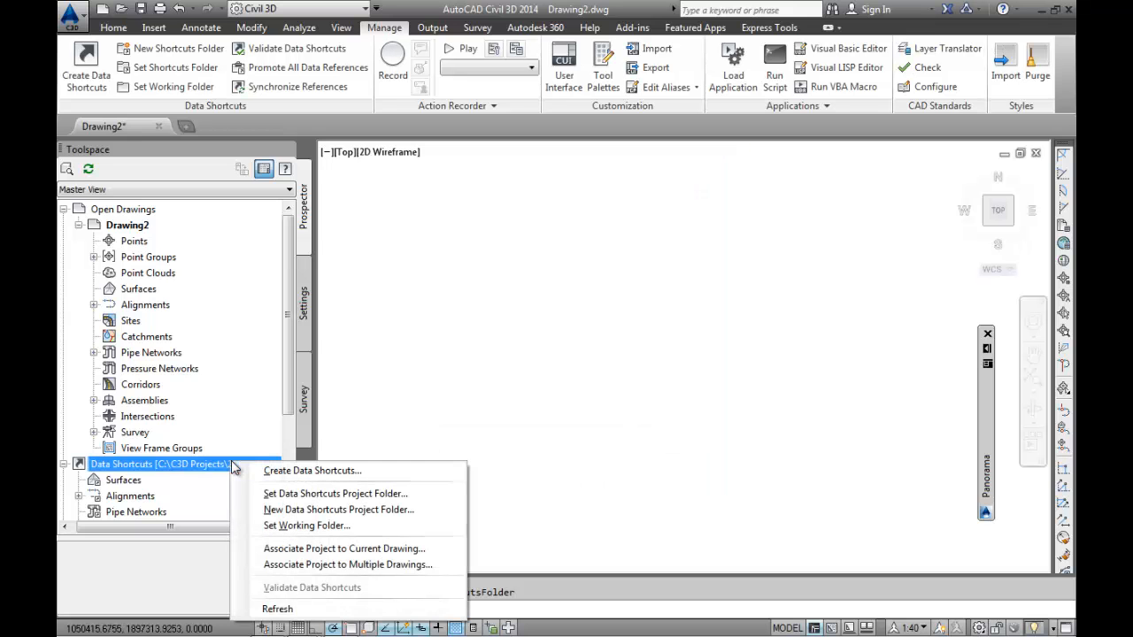
left_click(306, 524)
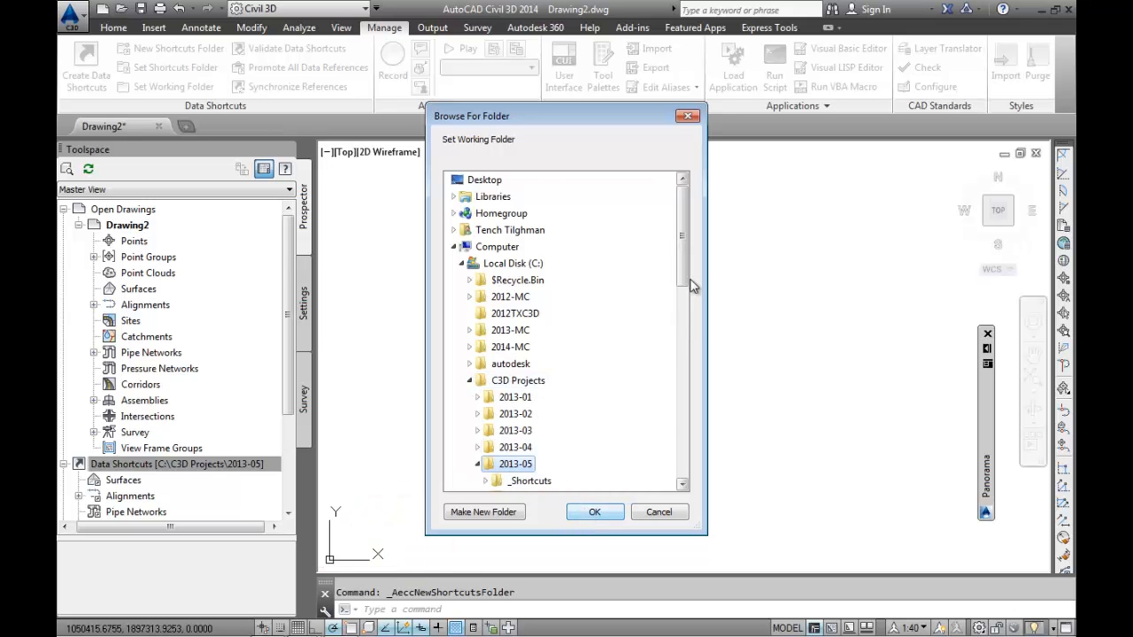
left_click_drag(683, 274, 694, 329)
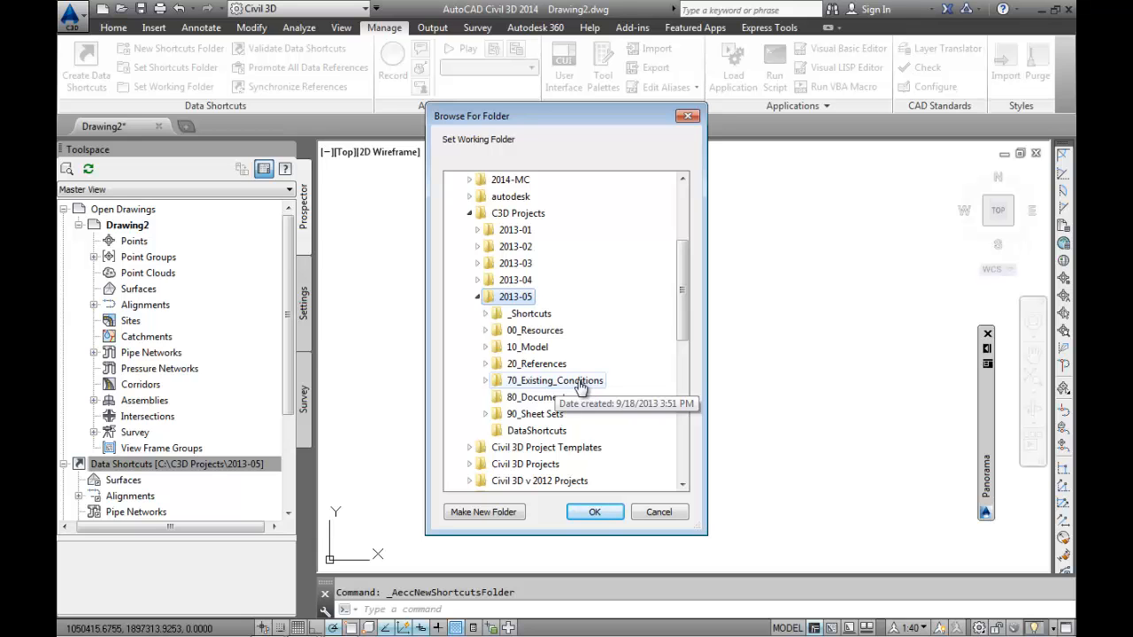
left_click(595, 513)
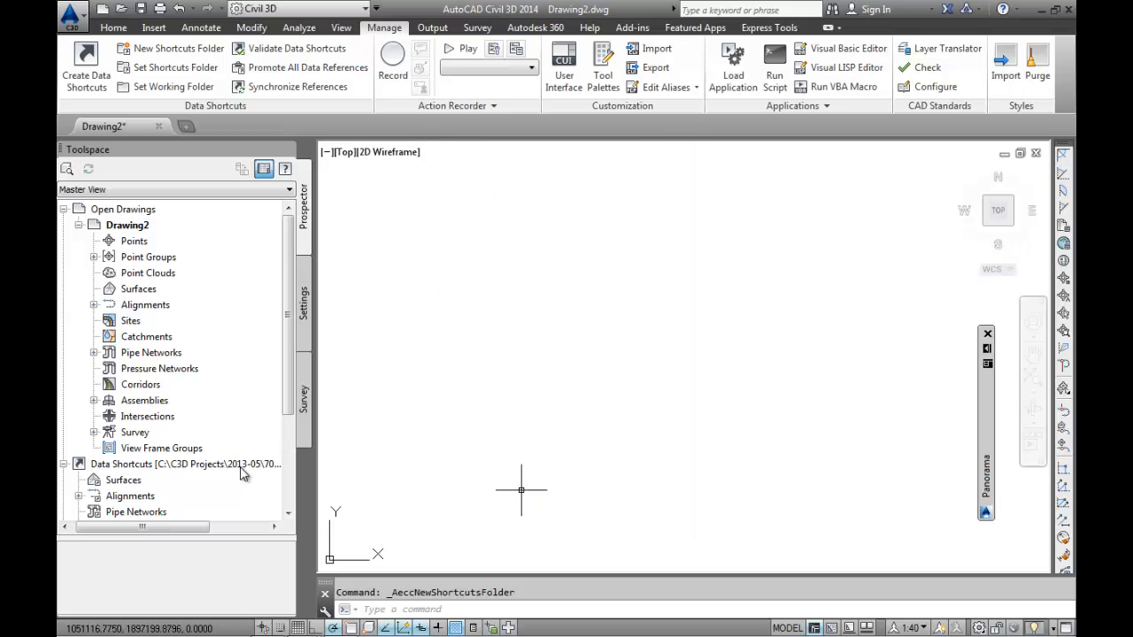
left_click_drag(173, 528, 281, 539)
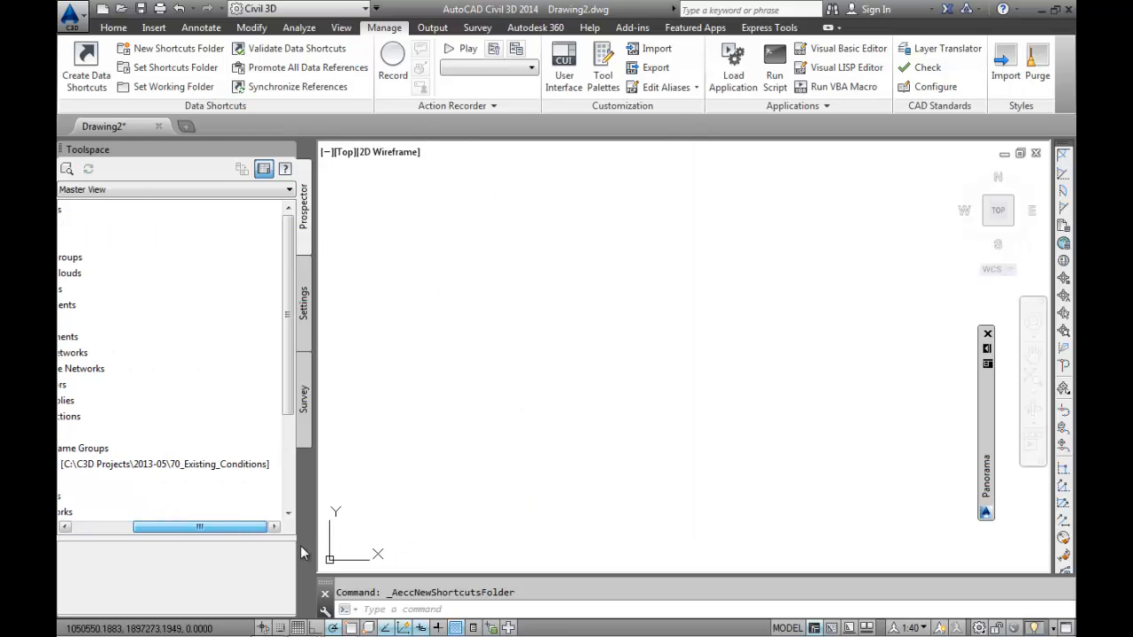
left_click_drag(239, 467, 151, 528)
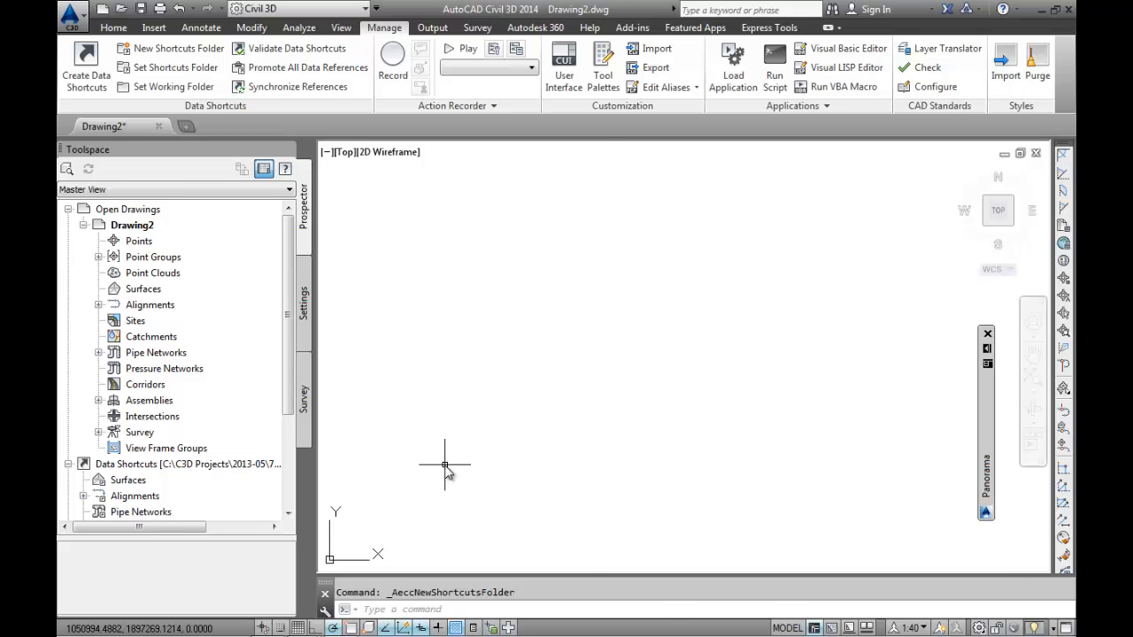
Review the Data Shortcut Method & Practice slide and return to Civil 3D
key("alt+Tab")
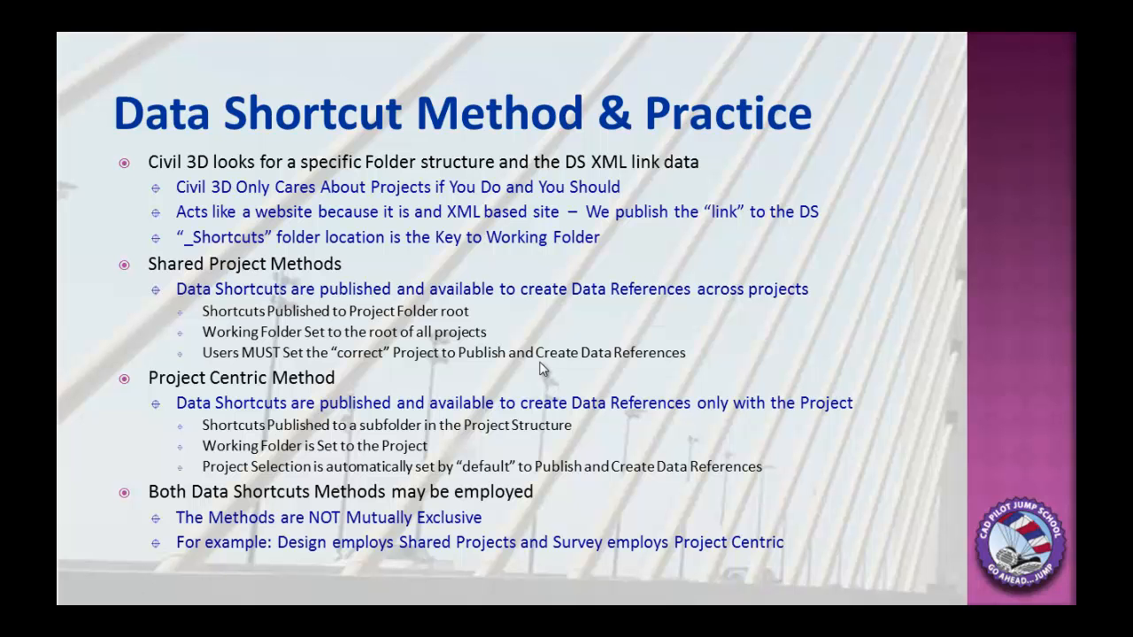
key("alt+Tab")
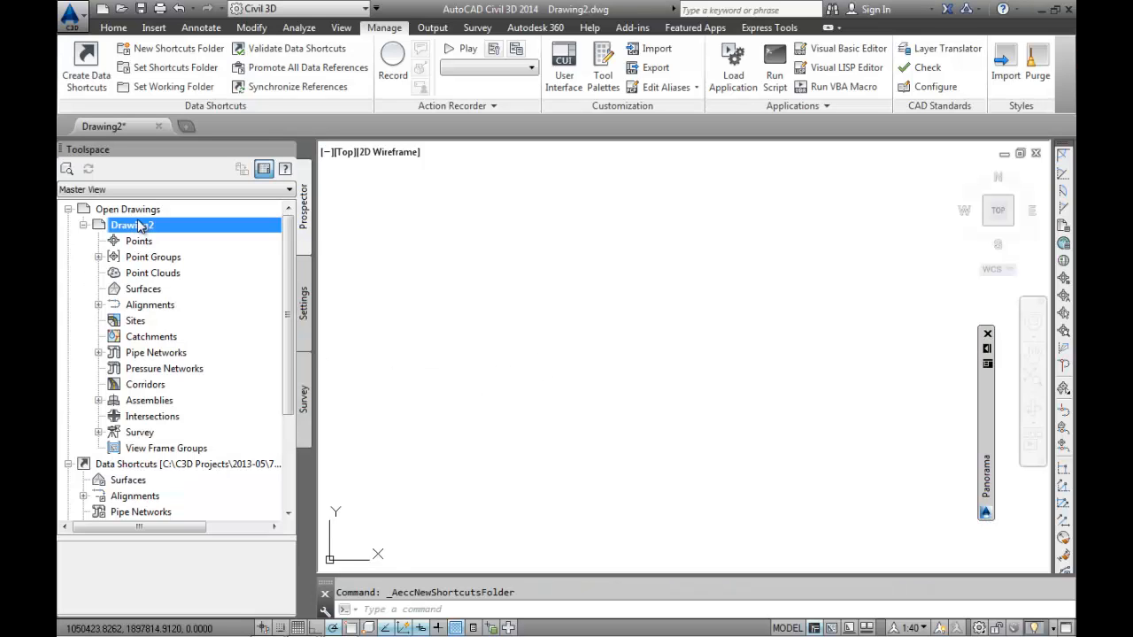
Check the working folder and the projects available for association with multiple drawings, without associating any
right_click(165, 465)
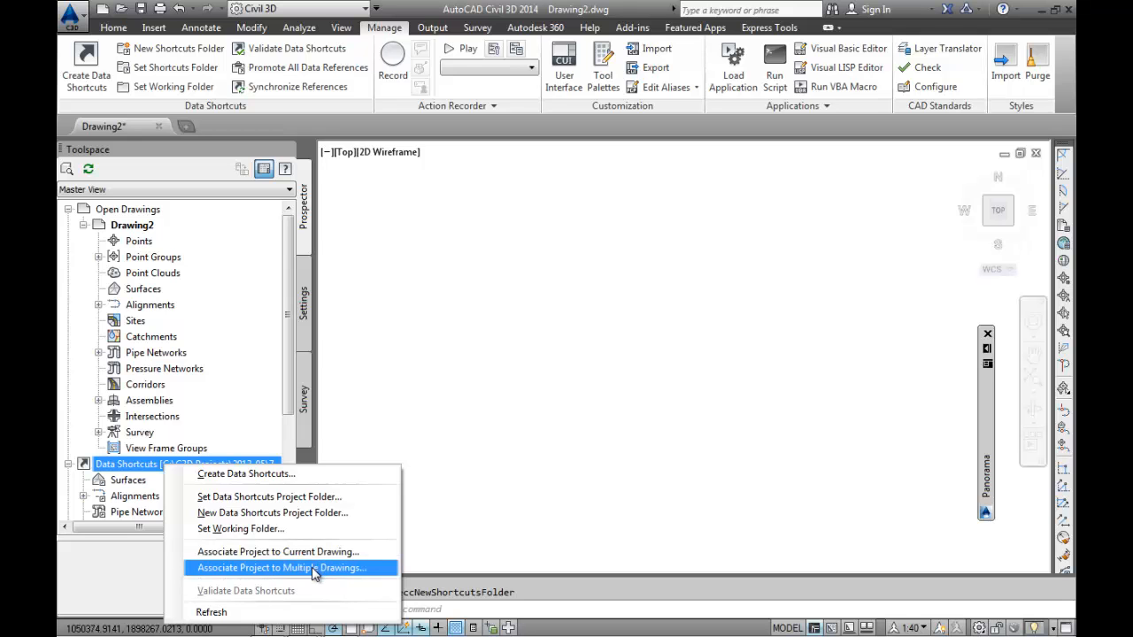
left_click(314, 569)
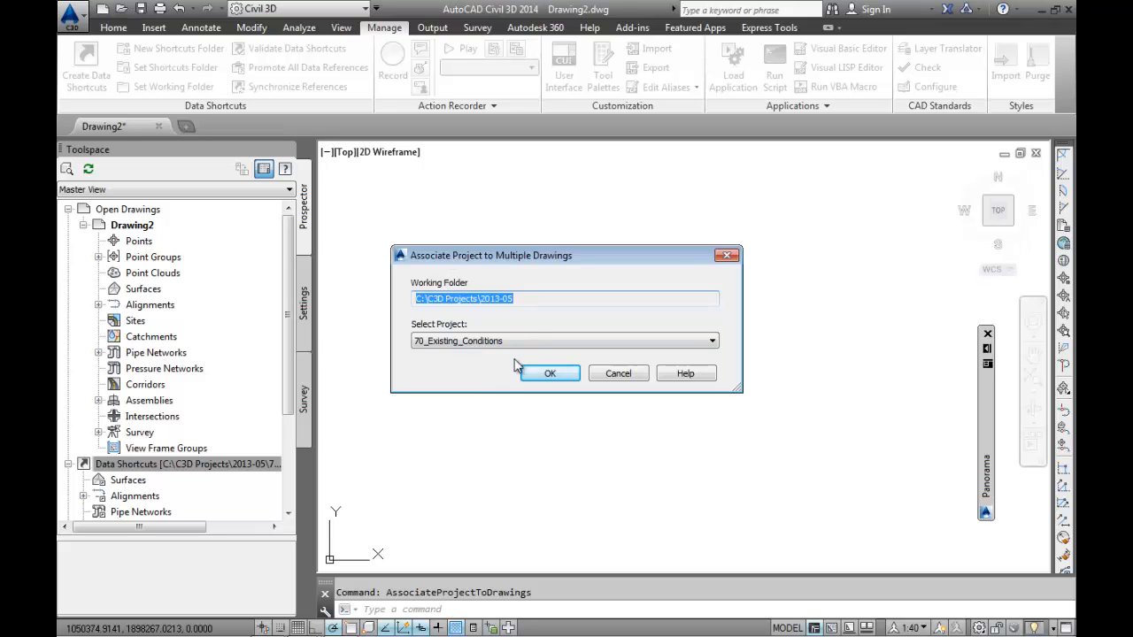
left_click(712, 341)
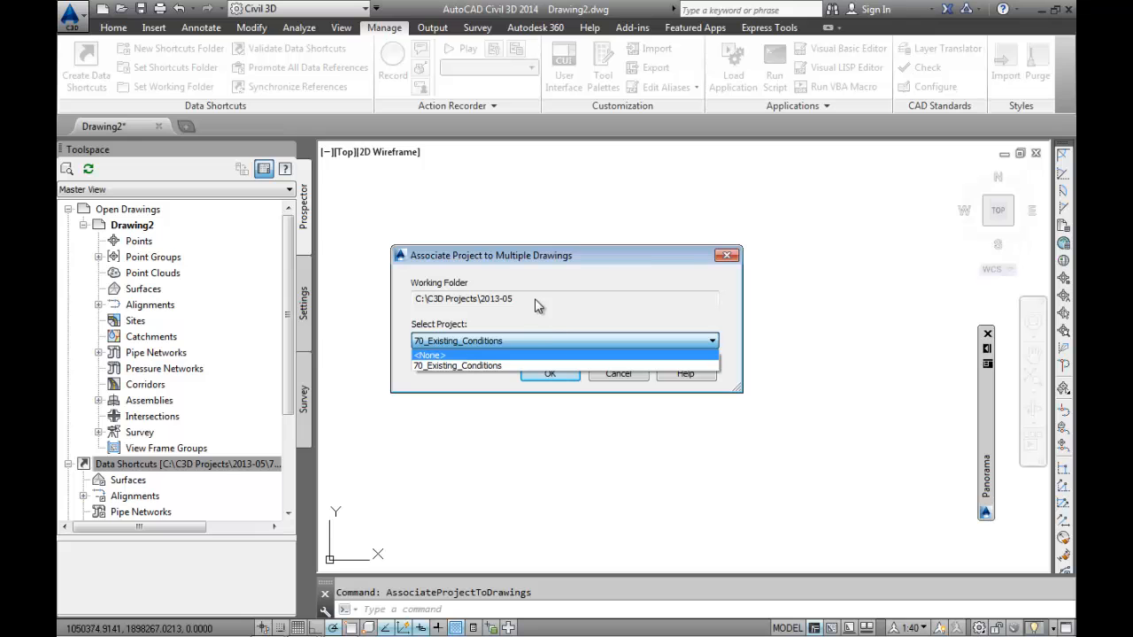
left_click(570, 258)
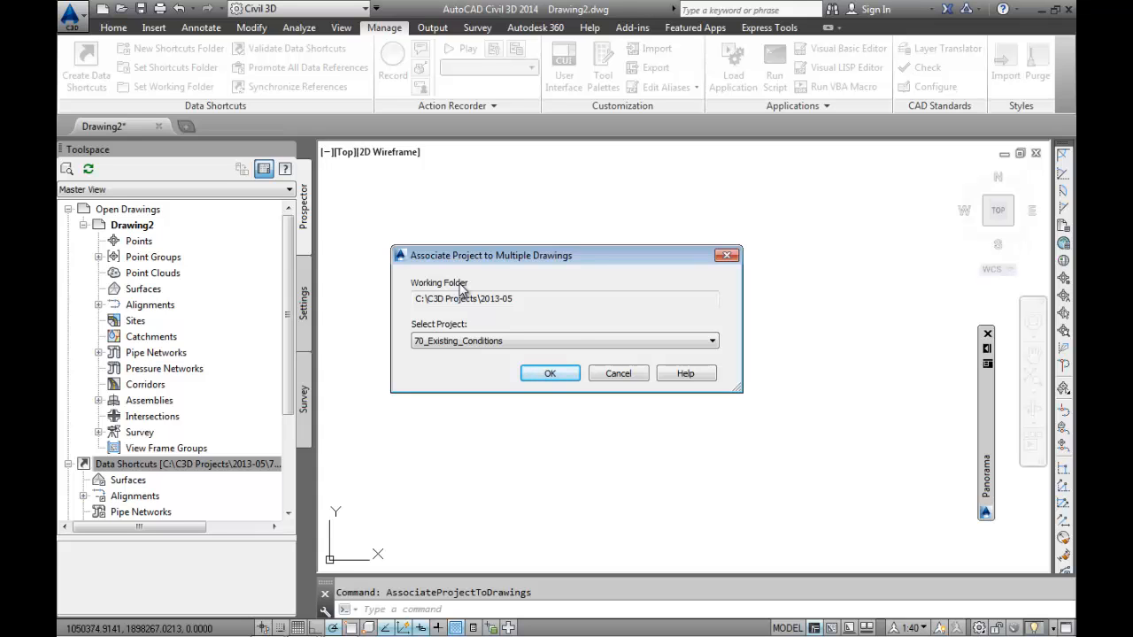
left_click(617, 374)
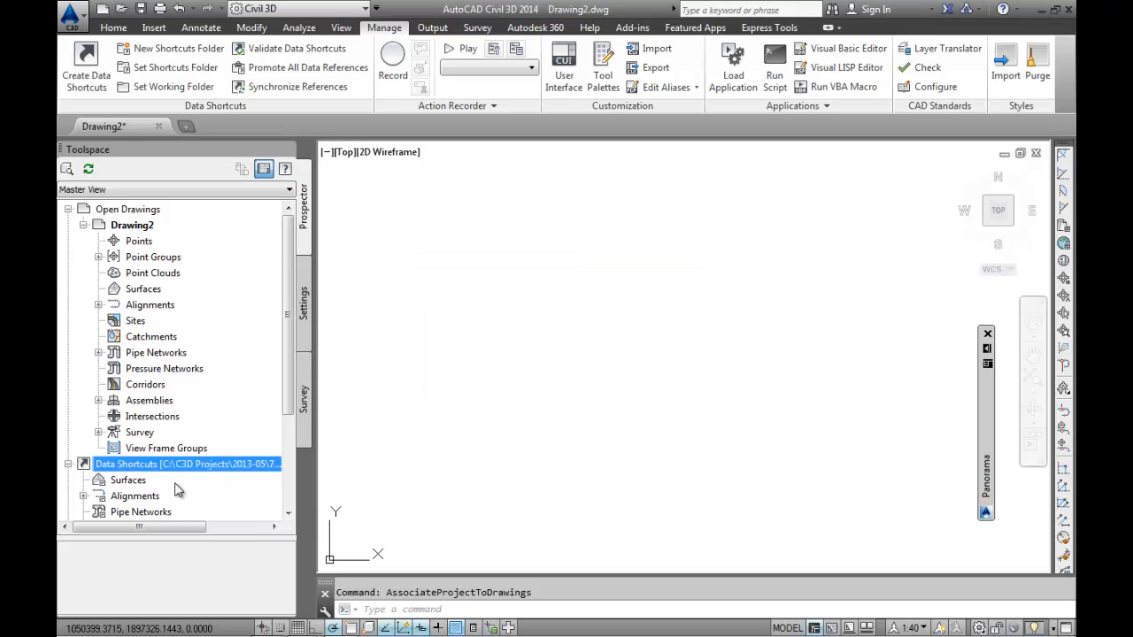
Associate the 70_Existing_Conditions data shortcuts project with the current drawing
right_click(189, 460)
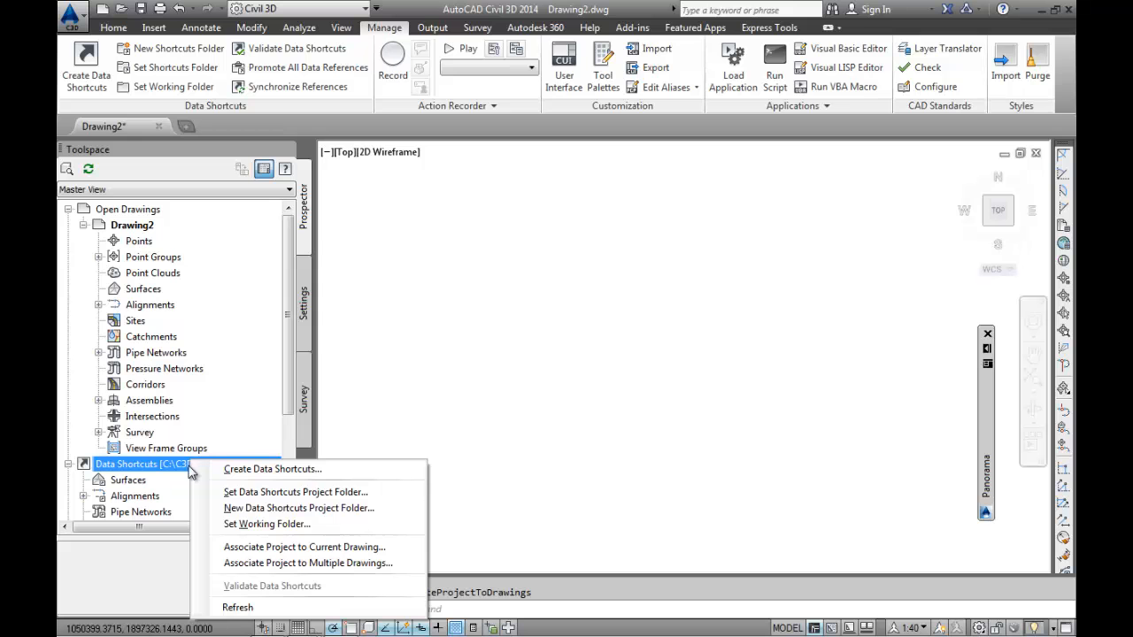
left_click(361, 548)
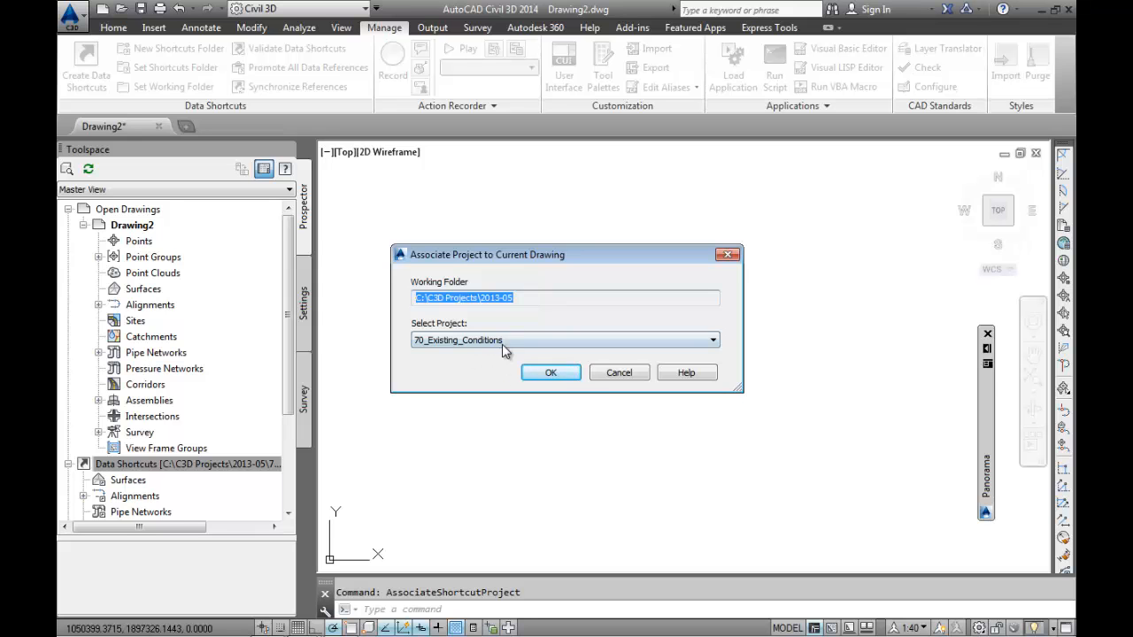
left_click(552, 374)
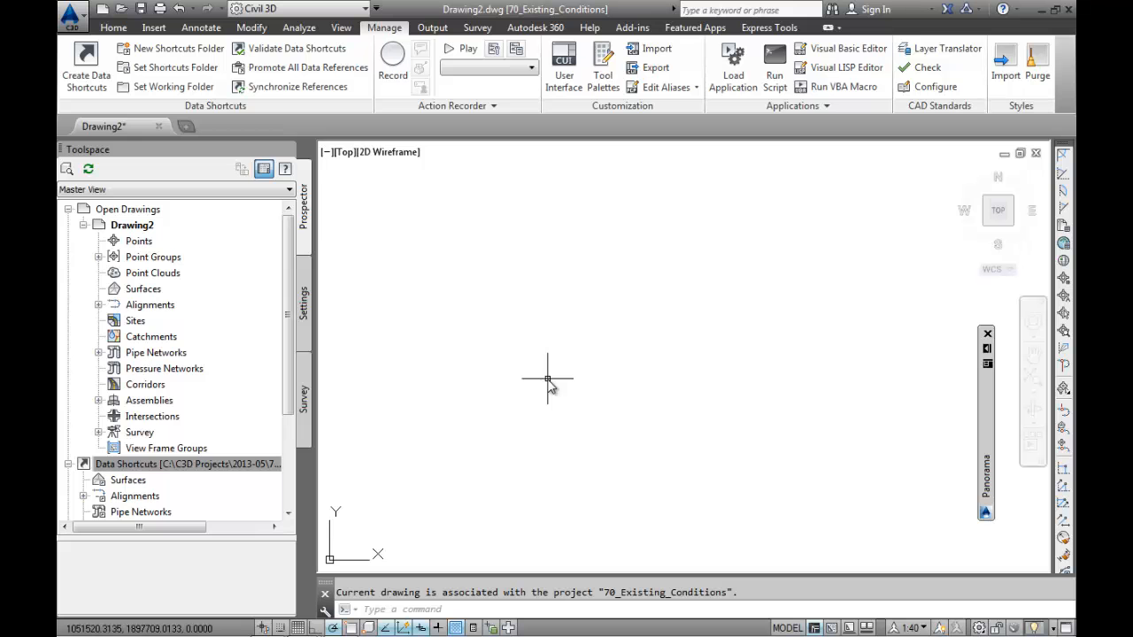
Set the data shortcuts working folder to C:\C3D Projects and the data shortcuts project folder to 2013-05
right_click(133, 464)
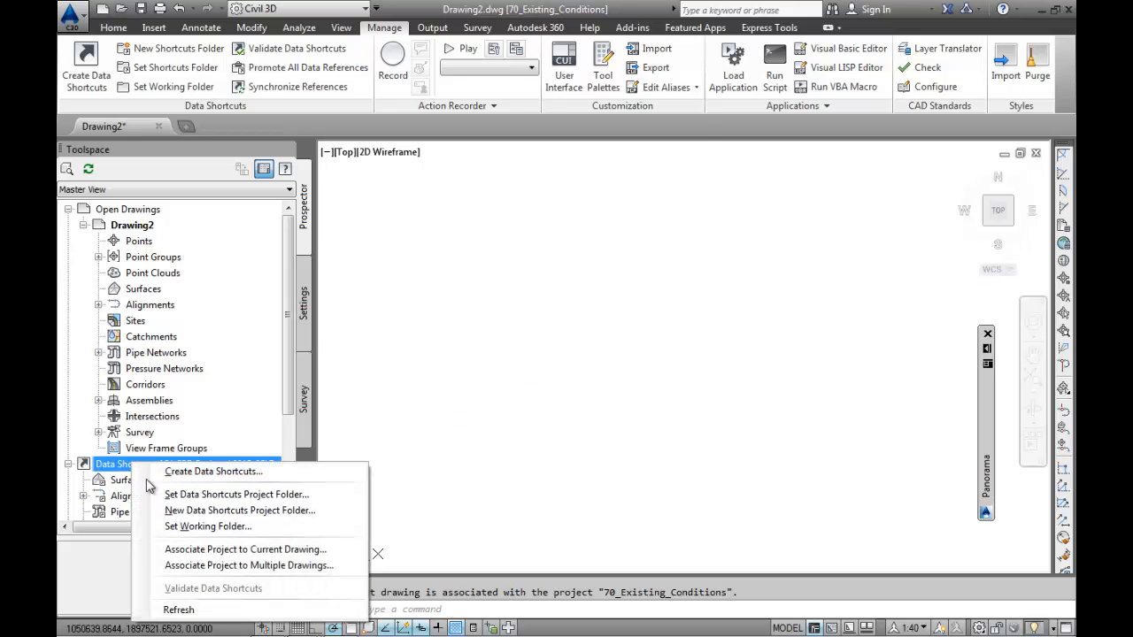
left_click(215, 531)
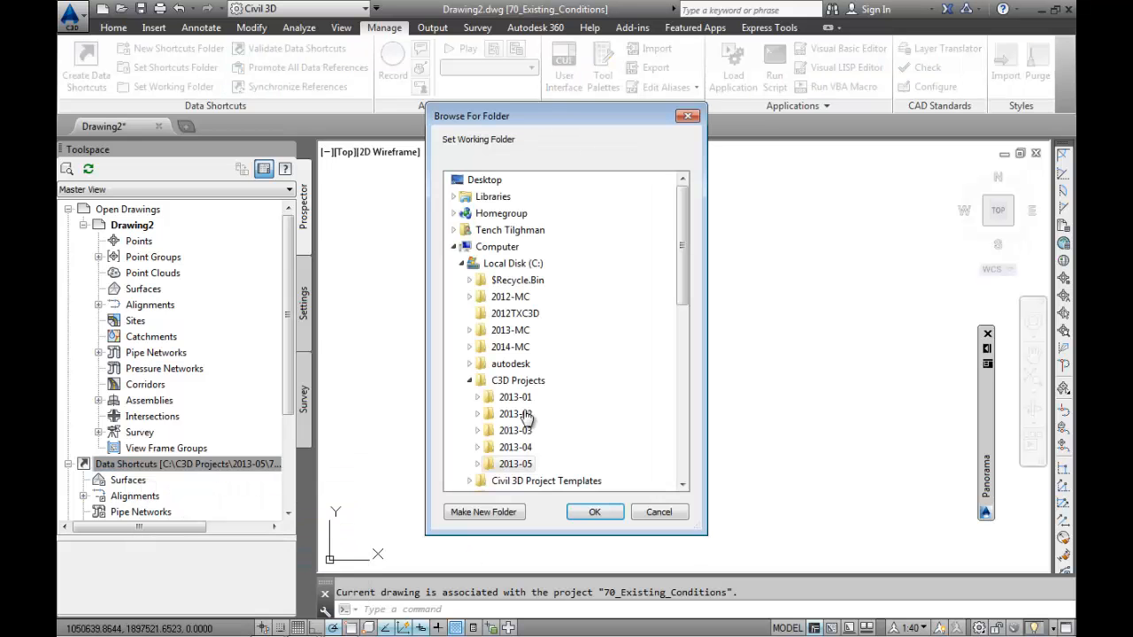
left_click(593, 512)
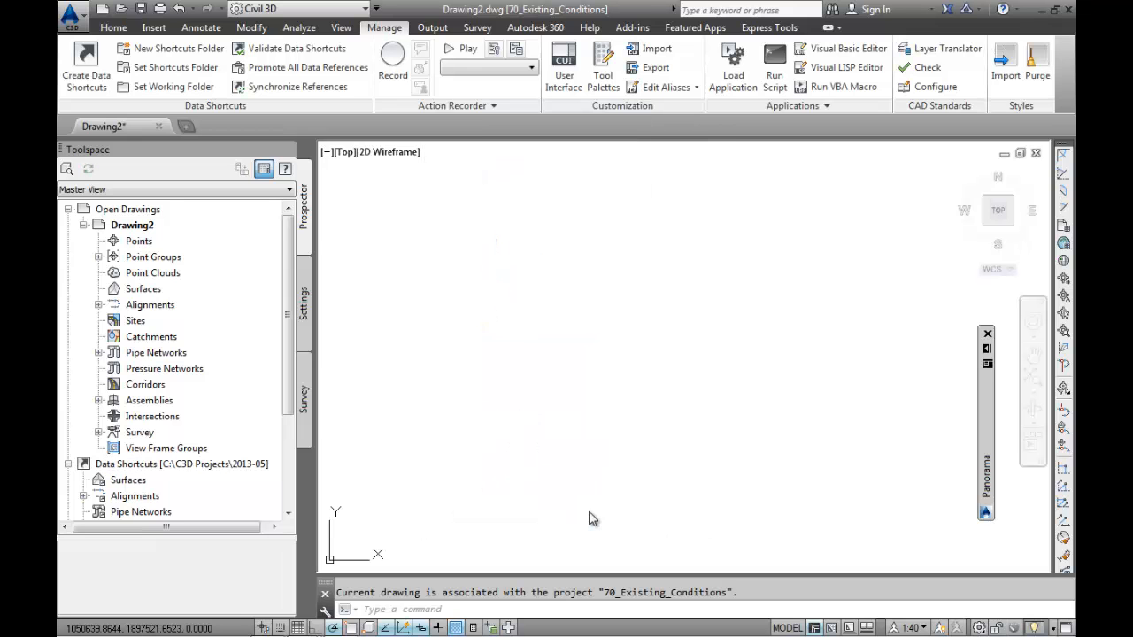
left_click(236, 469)
right_click(236, 471)
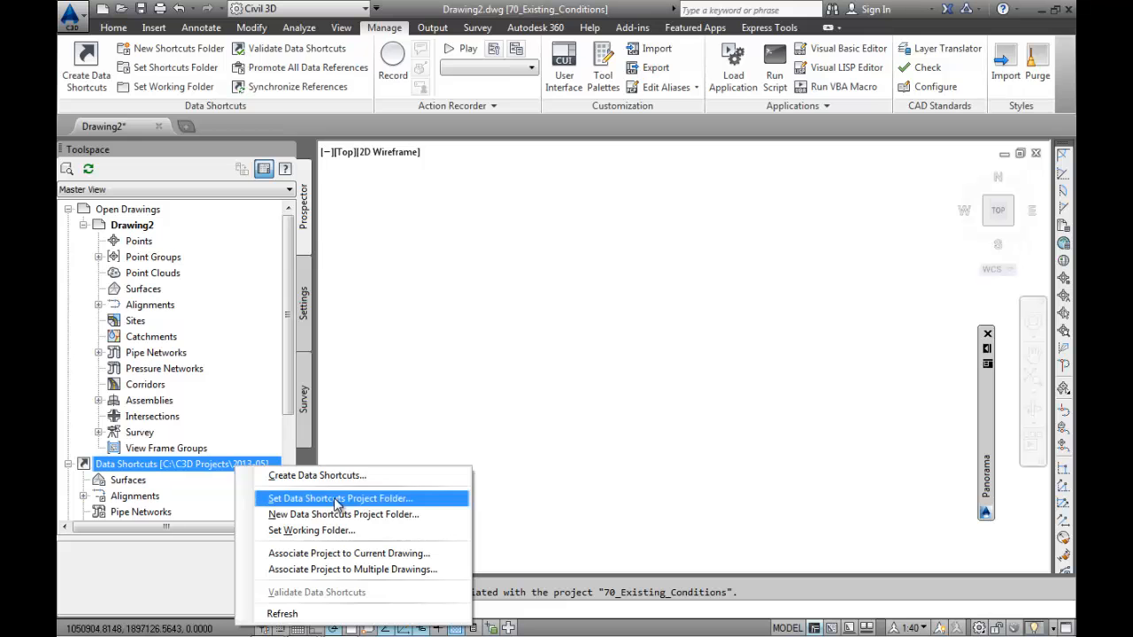
left_click(334, 500)
left_click(434, 235)
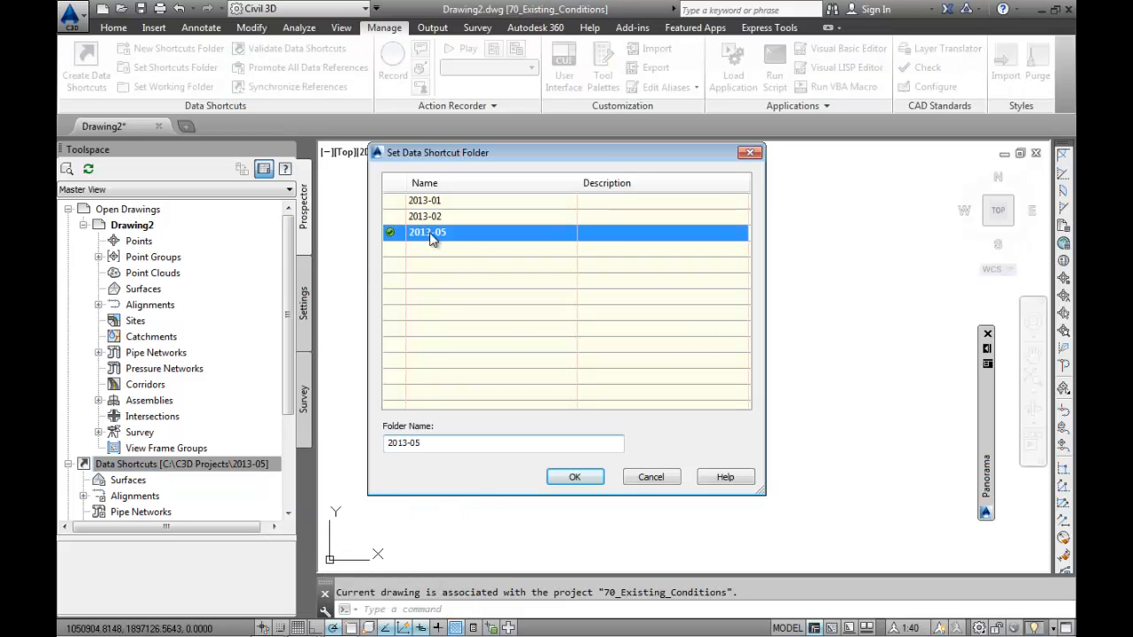
left_click(575, 477)
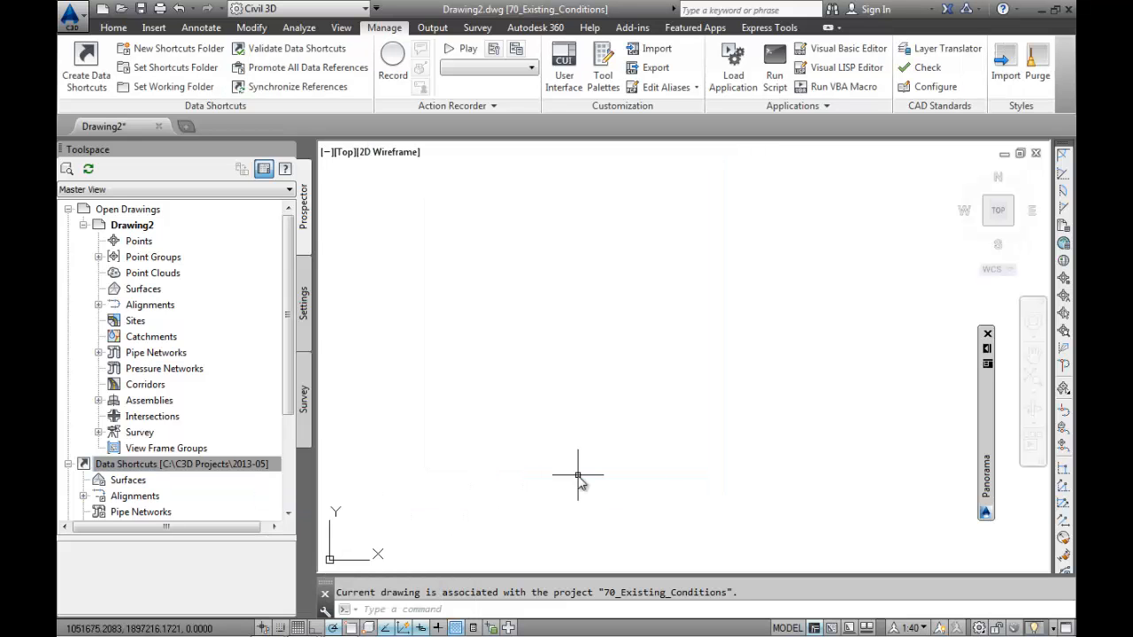
Associate the 2013-05 data shortcuts project with the current drawing
right_click(195, 465)
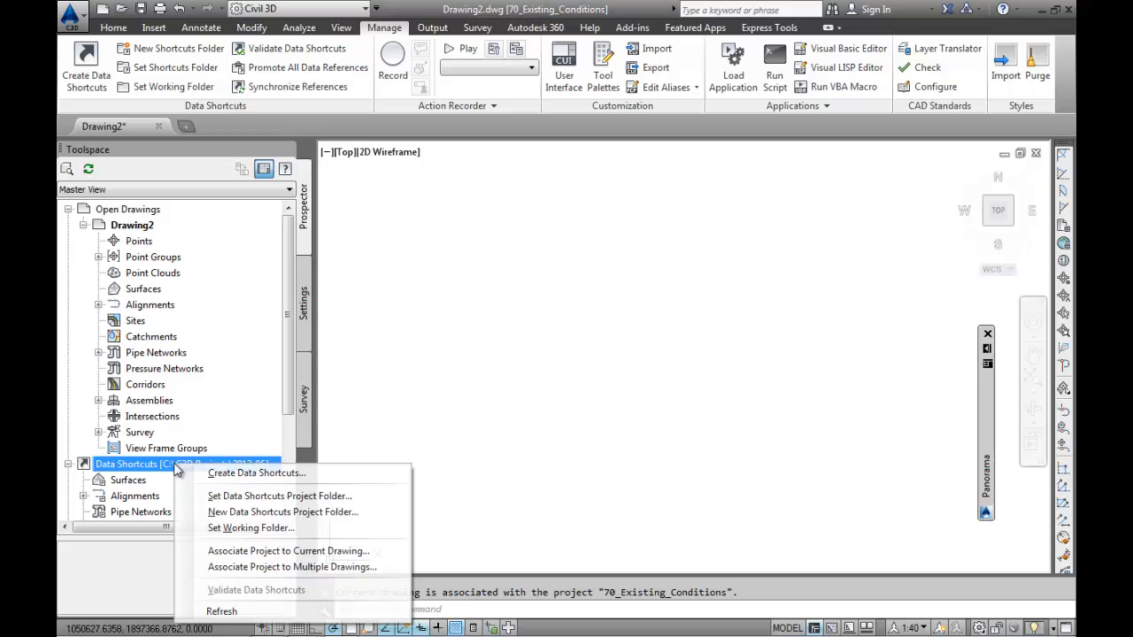
left_click(290, 551)
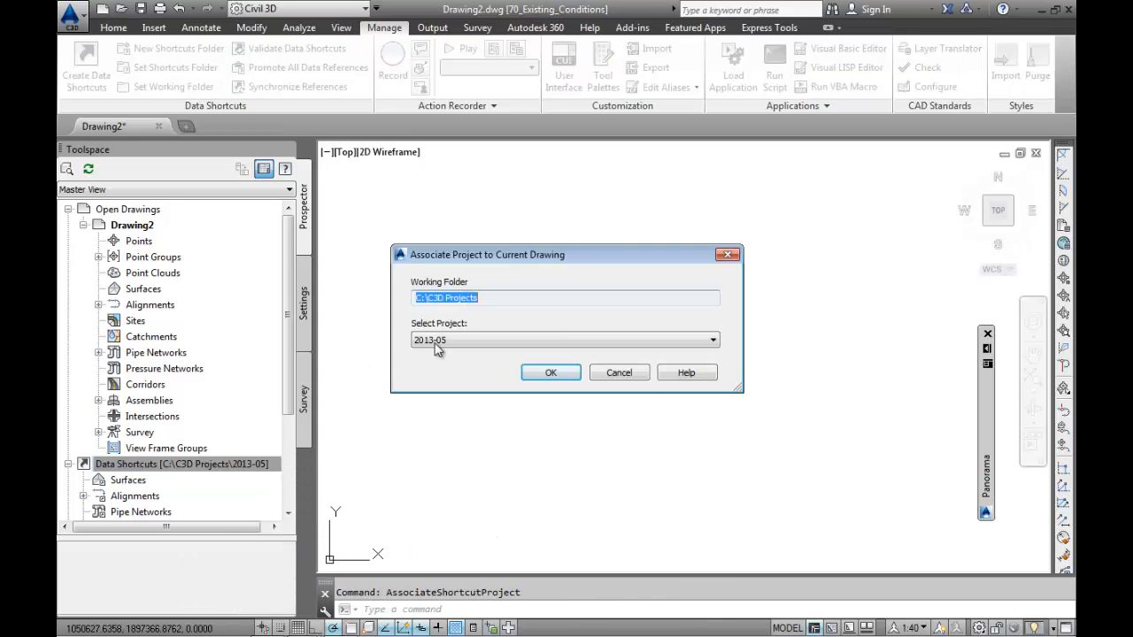
left_click(544, 372)
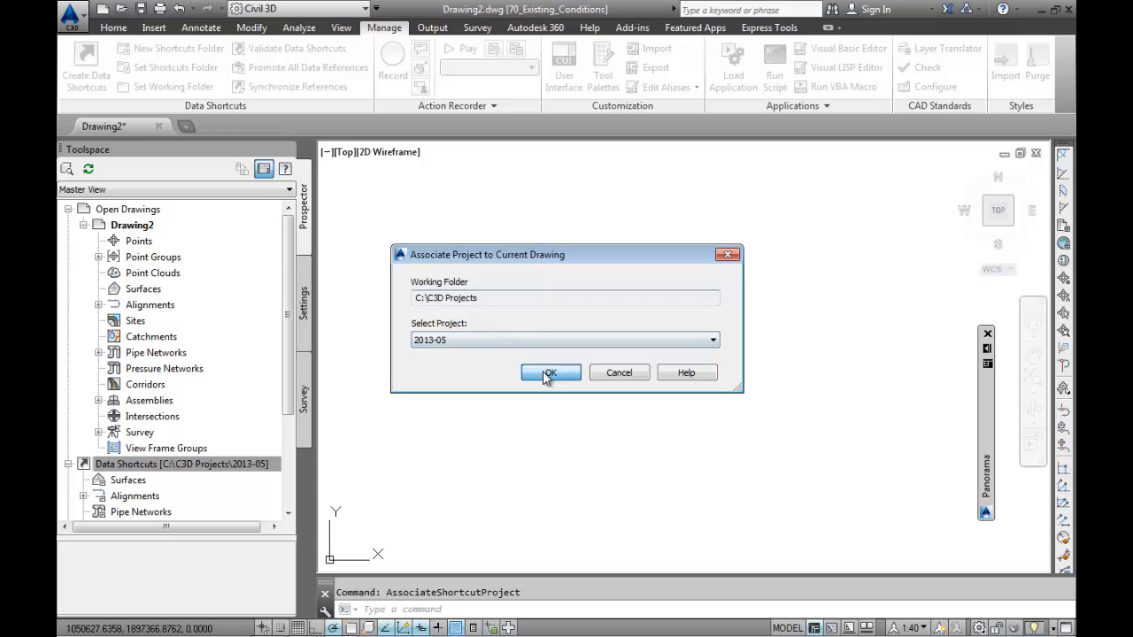